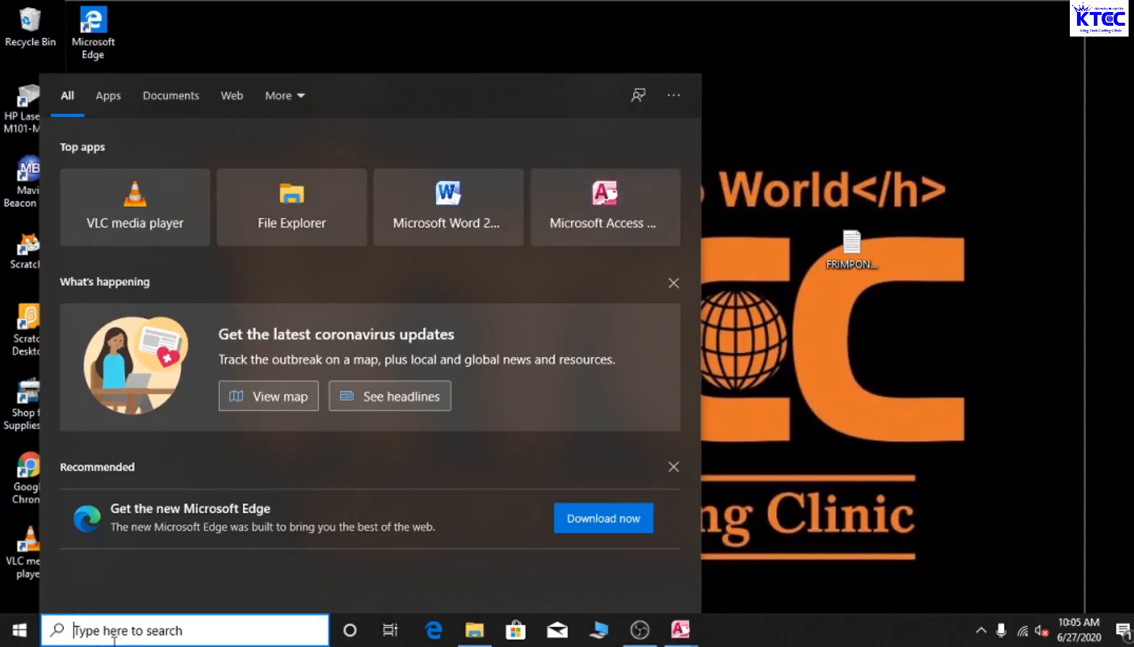
- Open Microsoft Access, dismiss the activation wizard and create a blank database named "student details"
{"action": "left_click", "coordinate": [607, 201]}
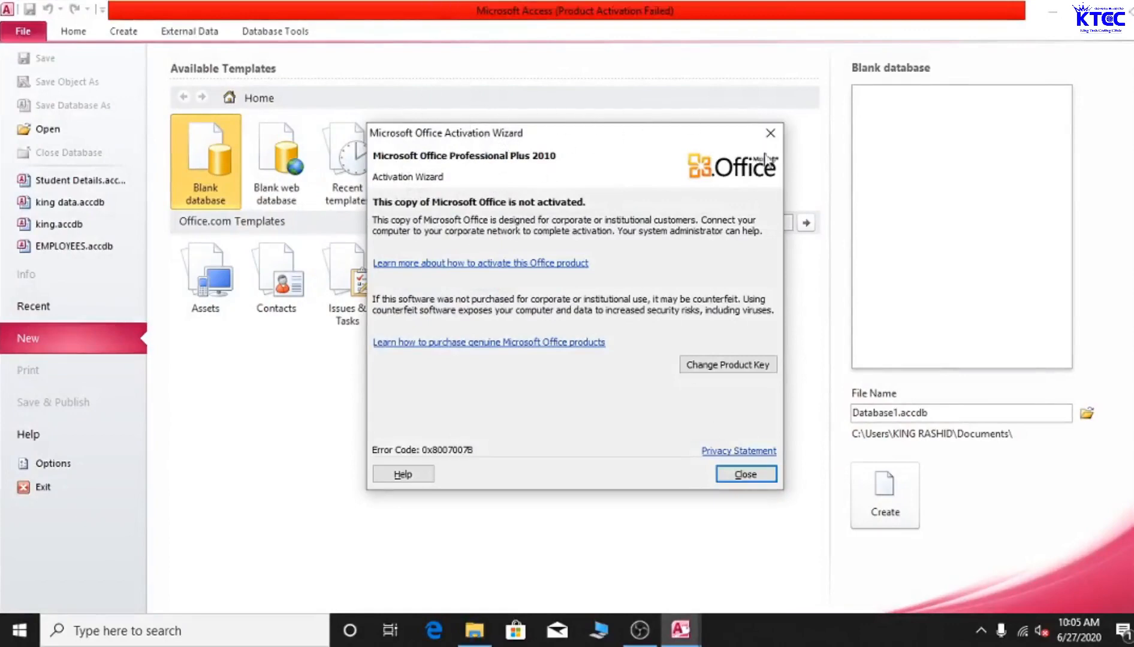
{"action": "left_click", "coordinate": [723, 474]}
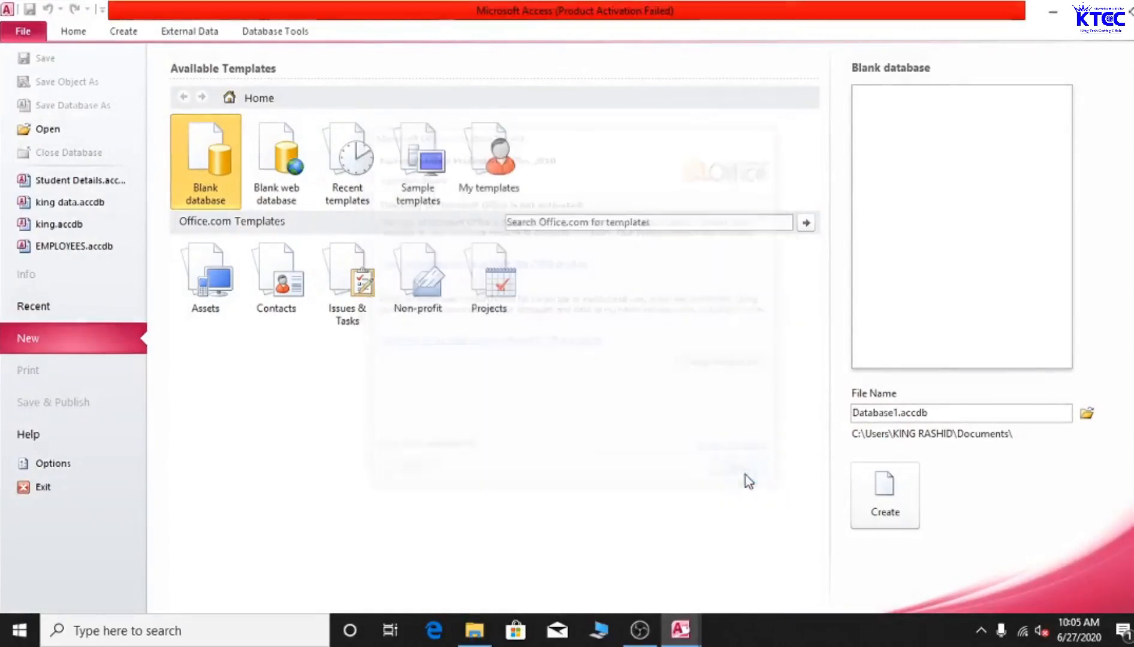
{"action": "double_click", "coordinate": [897, 413]}
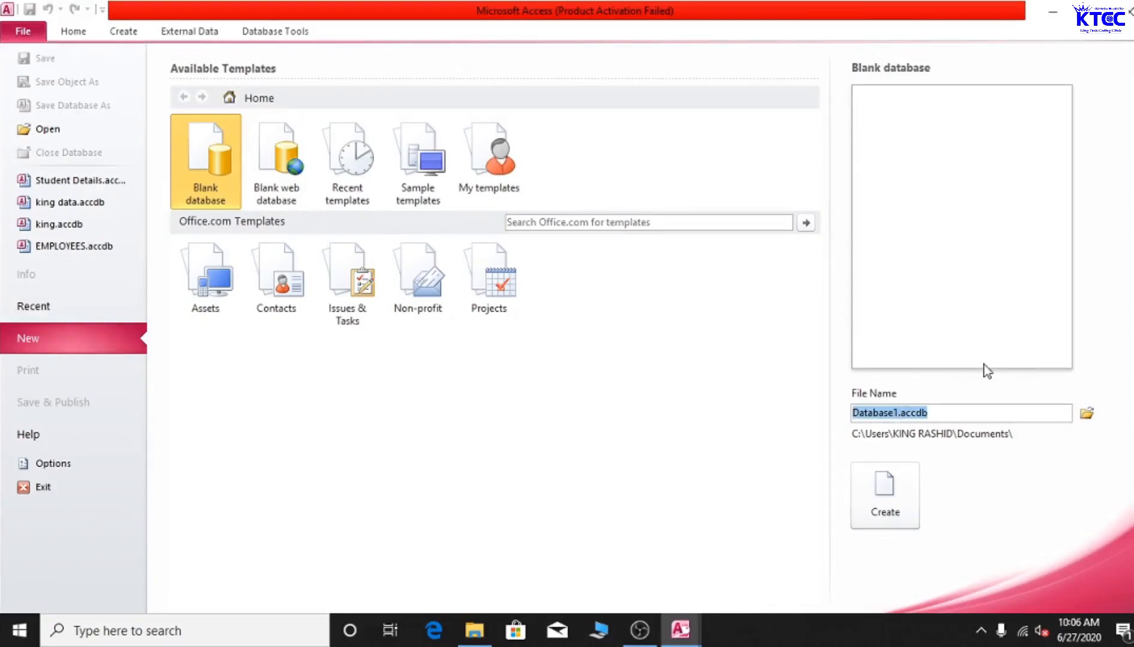
{"action": "type", "text": "stude"}
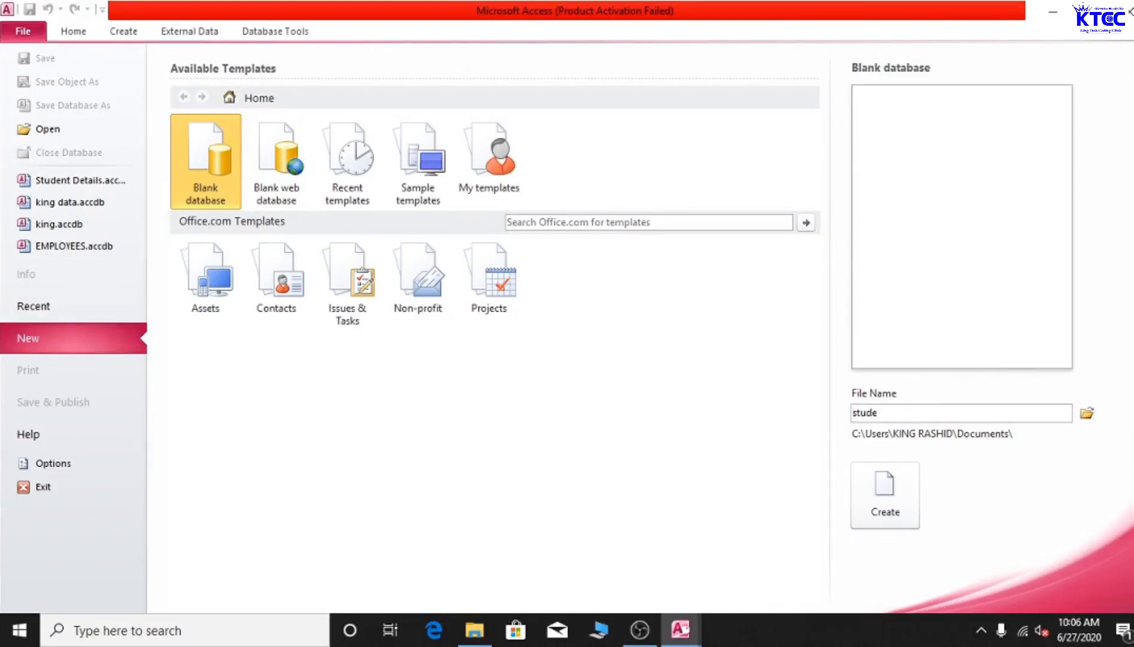
{"action": "type", "text": "nt details"}
{"action": "left_click", "coordinate": [897, 488]}
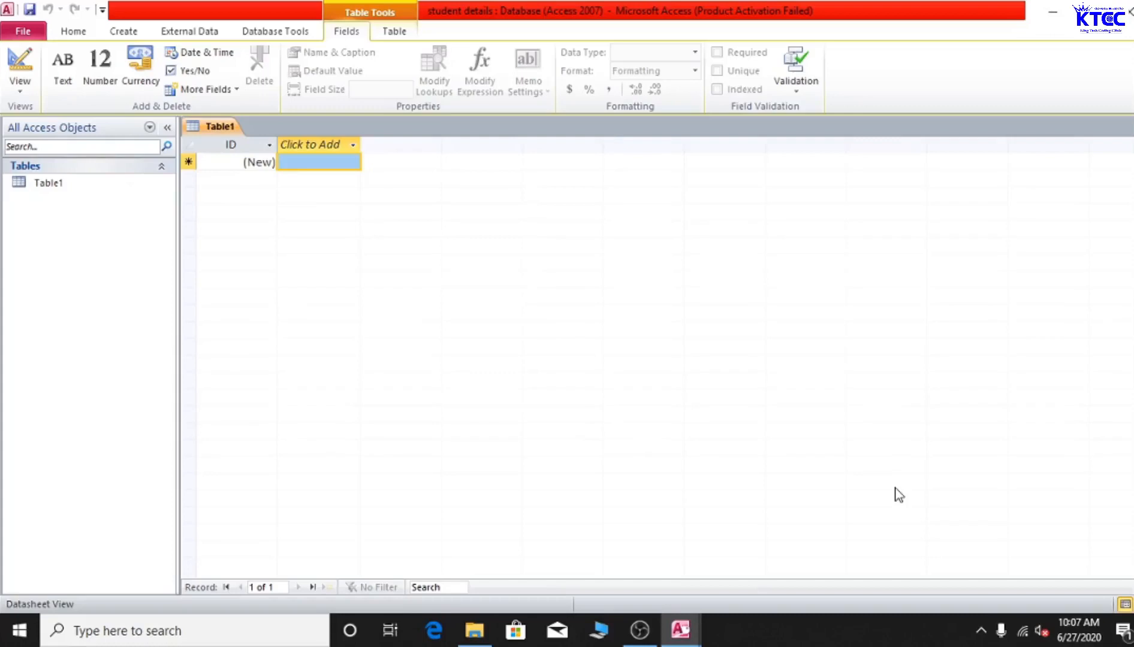
- Switch Table1 to Design View, saving the table as "student info"
{"action": "left_click", "coordinate": [69, 186]}
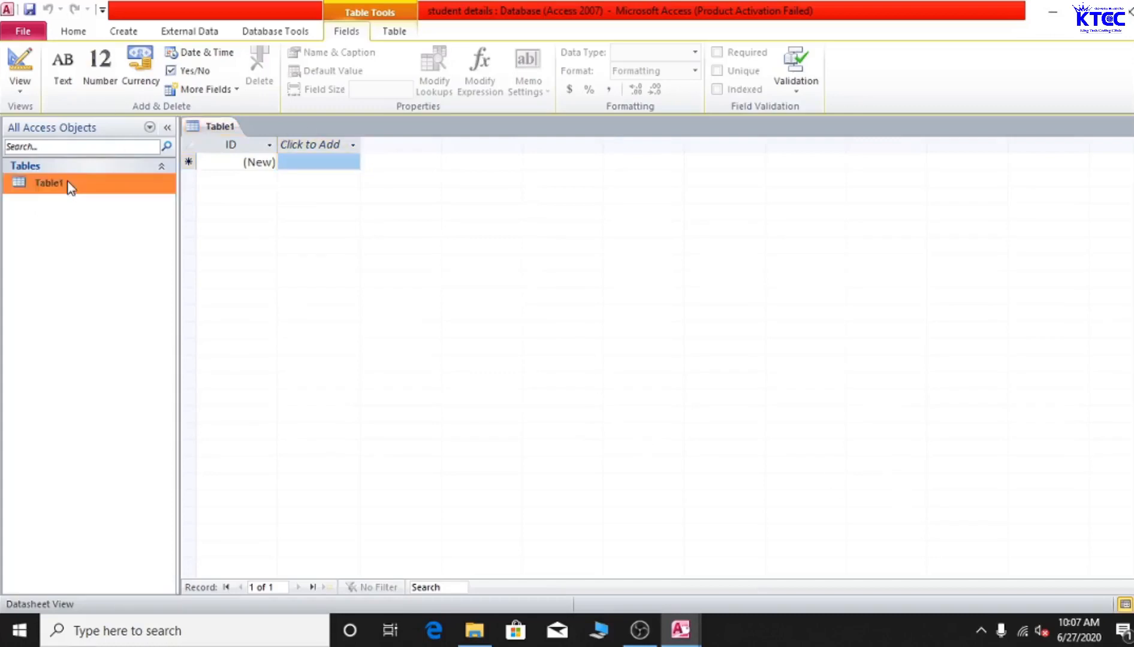
{"action": "right_click", "coordinate": [68, 187]}
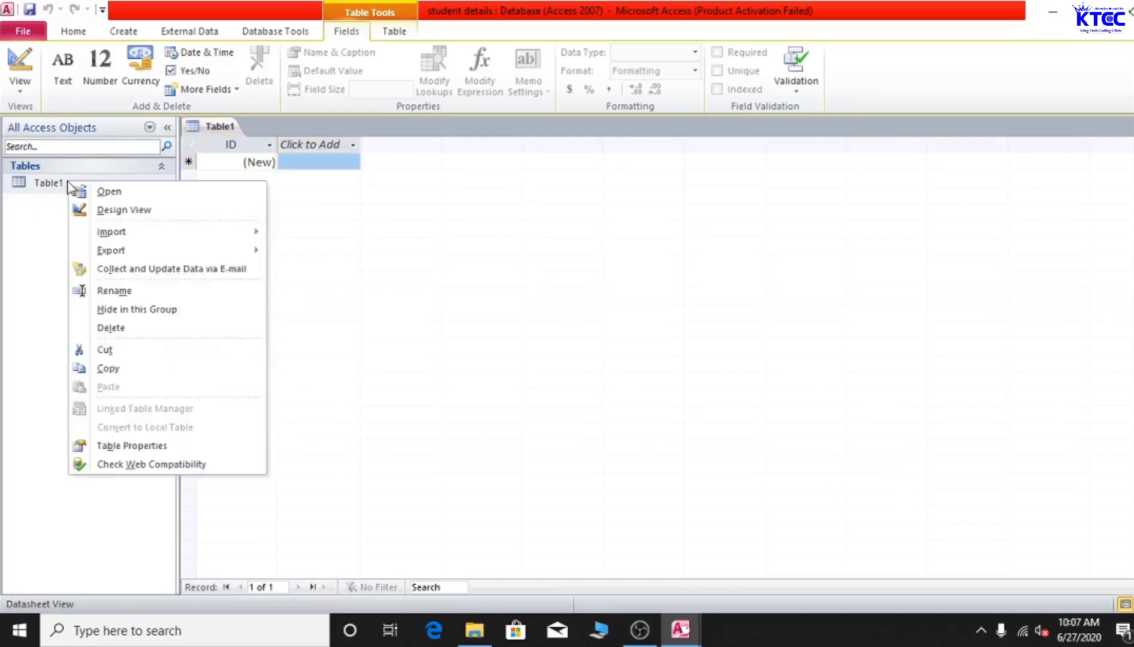
{"action": "left_click", "coordinate": [130, 210]}
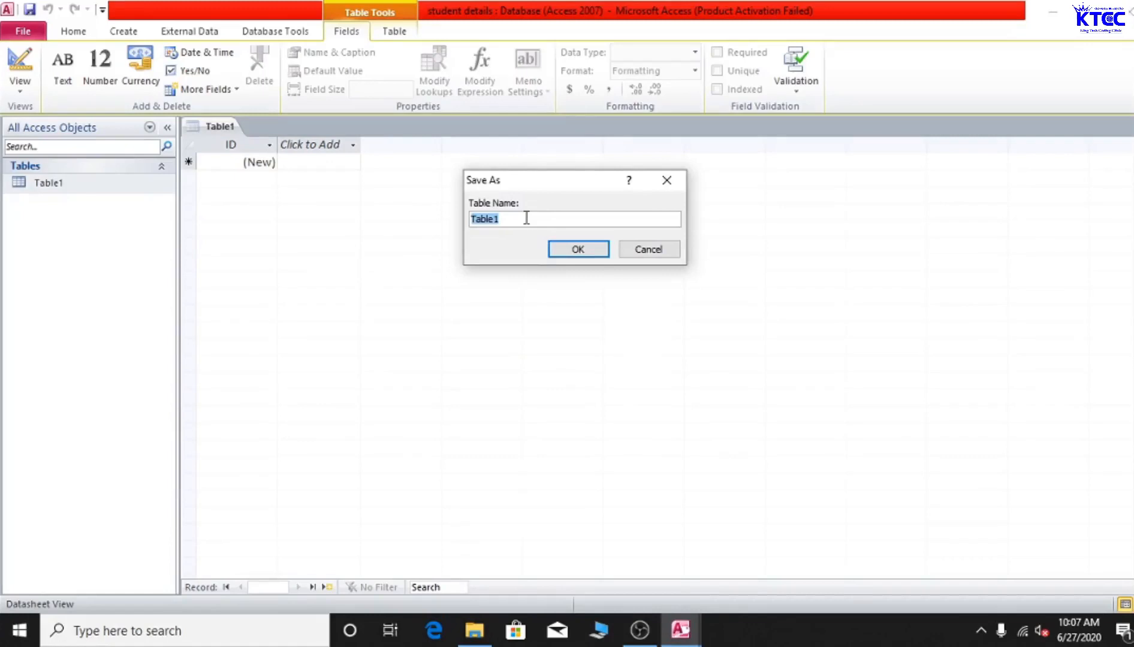
{"action": "type", "text": "student info"}
{"action": "left_click", "coordinate": [589, 248]}
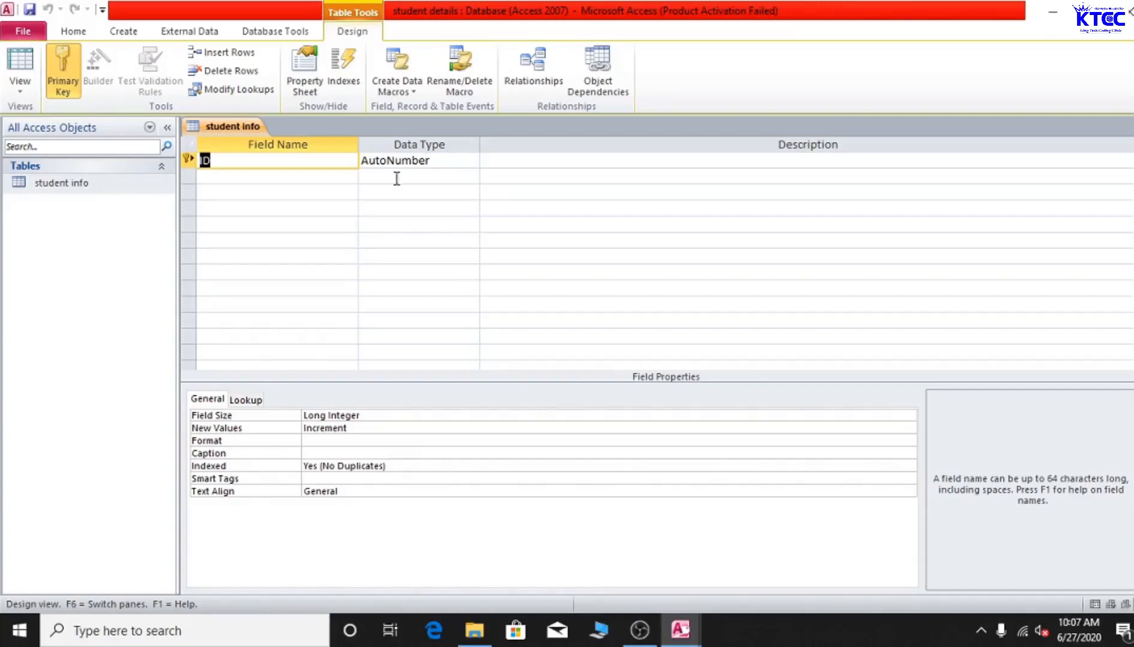
- Add the fields "First Name" and "Last Name" below ID, both with the Text data type
{"action": "left_click", "coordinate": [228, 177]}
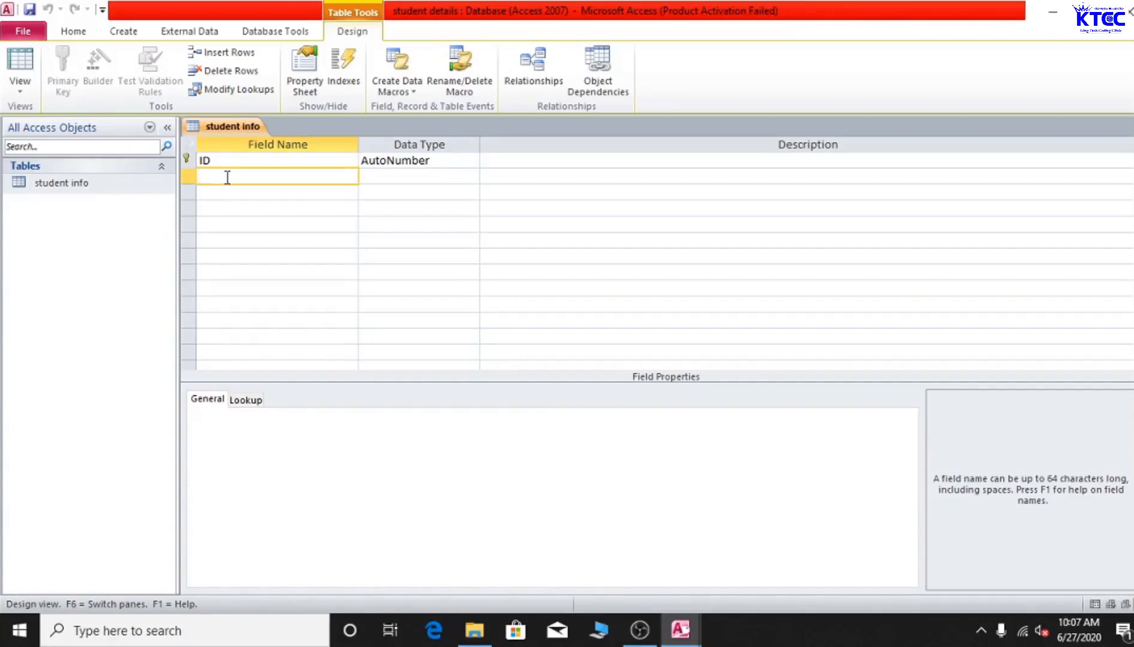
{"action": "type", "text": "First Name"}
{"action": "left_click", "coordinate": [433, 176]}
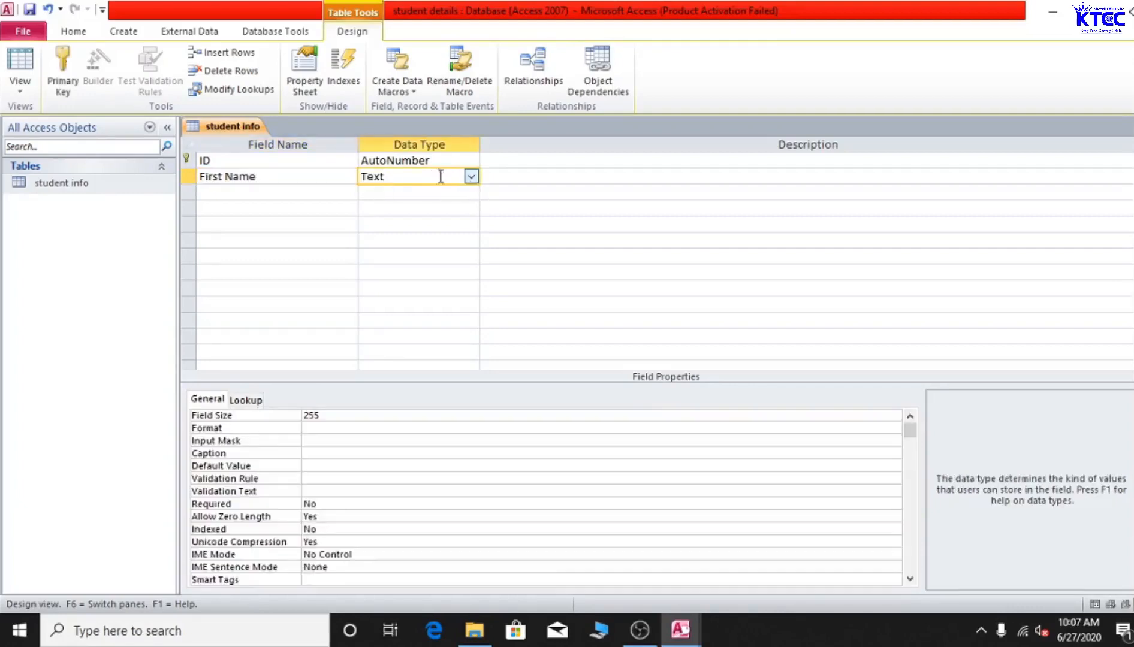
{"action": "left_click", "coordinate": [471, 177]}
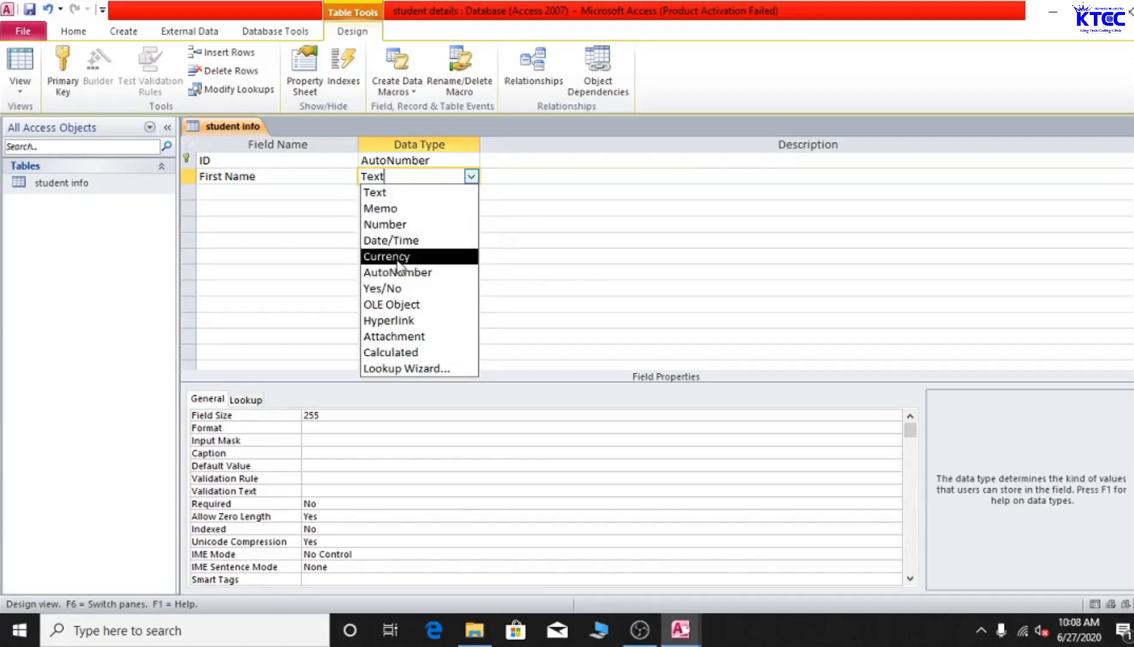
{"action": "left_click", "coordinate": [472, 177]}
{"action": "left_click", "coordinate": [267, 190]}
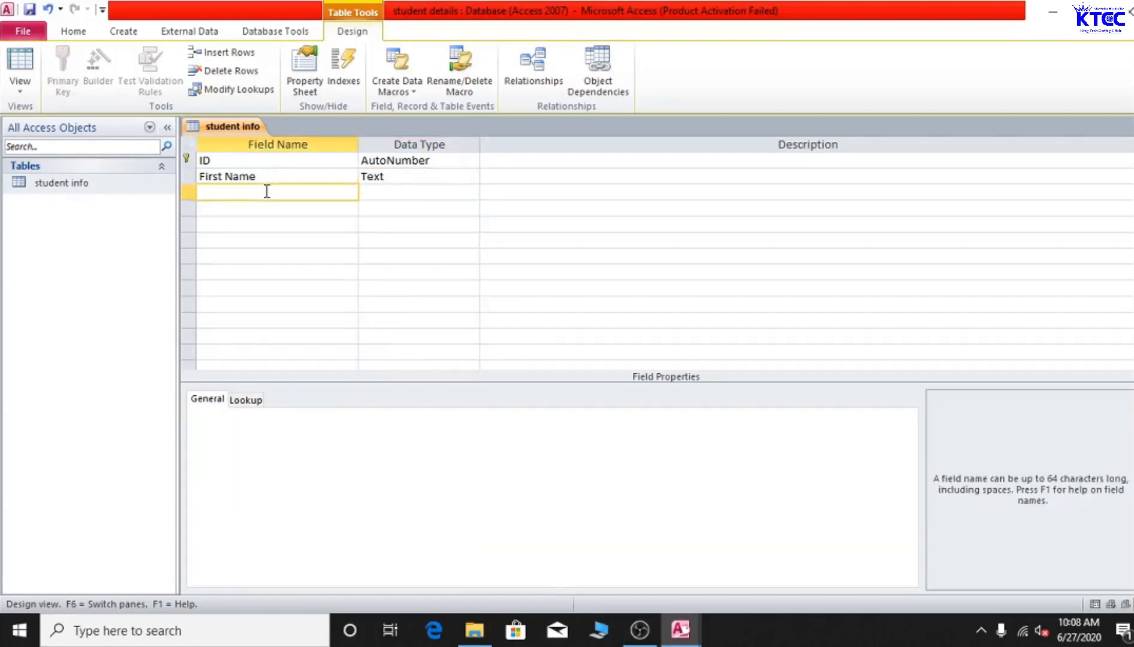
{"action": "type", "text": "Last Name"}
{"action": "left_click", "coordinate": [392, 193]}
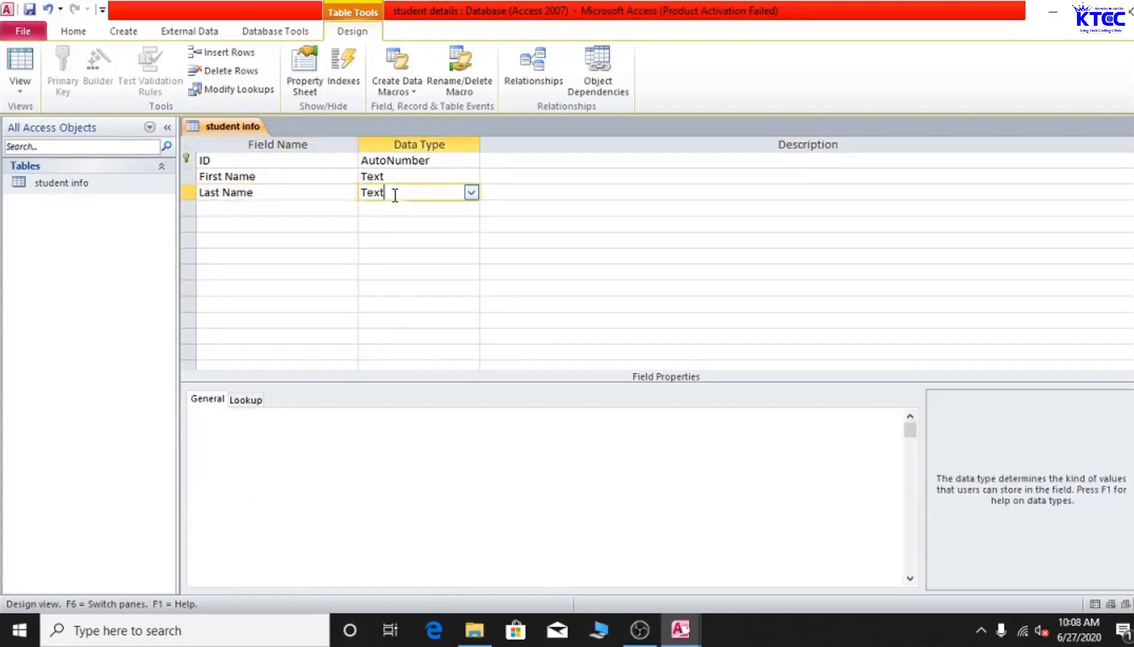
- Add a "Date of Birth" field with the Text data type below Last Name
{"action": "left_click", "coordinate": [258, 211]}
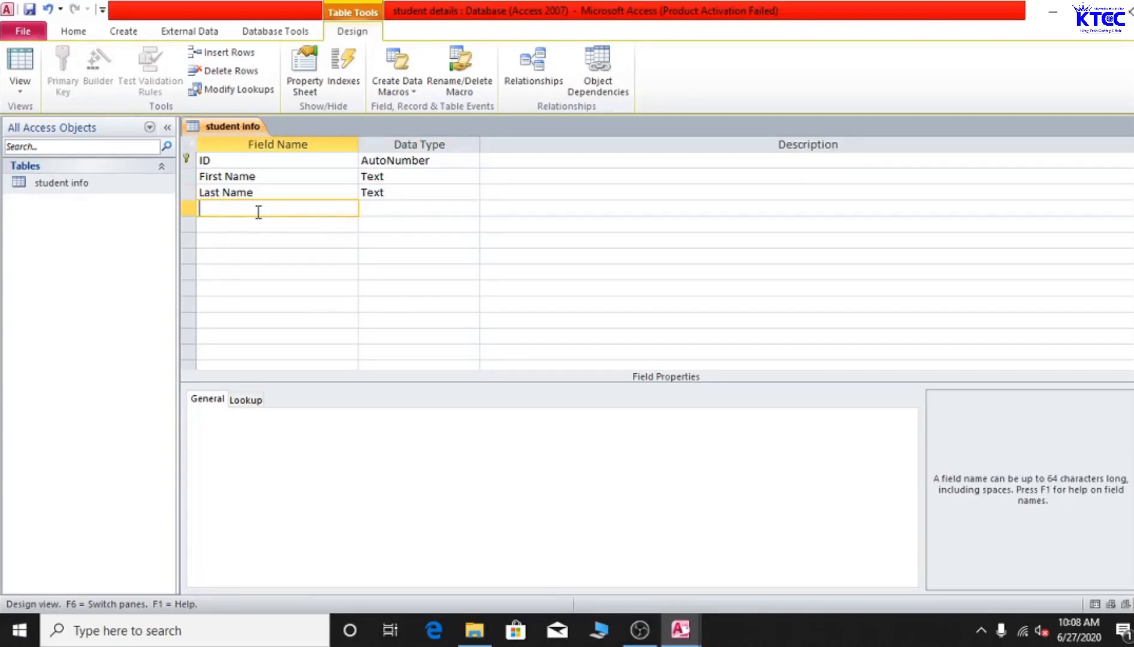
{"action": "type", "text": "Date of Birth"}
{"action": "left_click", "coordinate": [422, 208]}
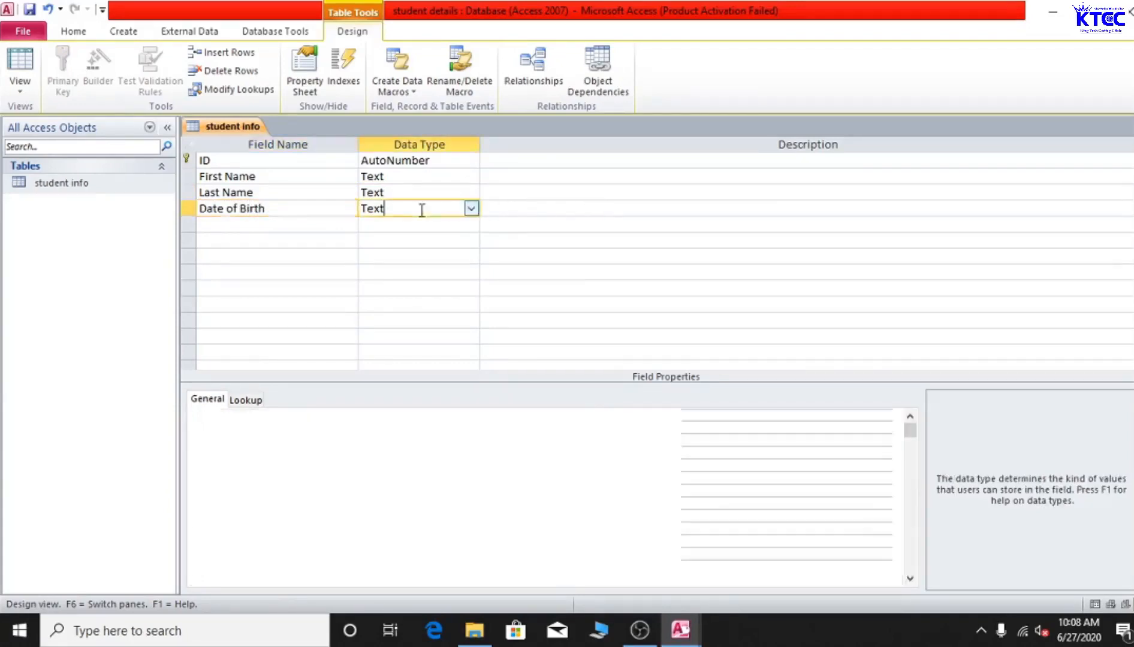
{"action": "left_click", "coordinate": [471, 208]}
{"action": "left_click", "coordinate": [472, 209]}
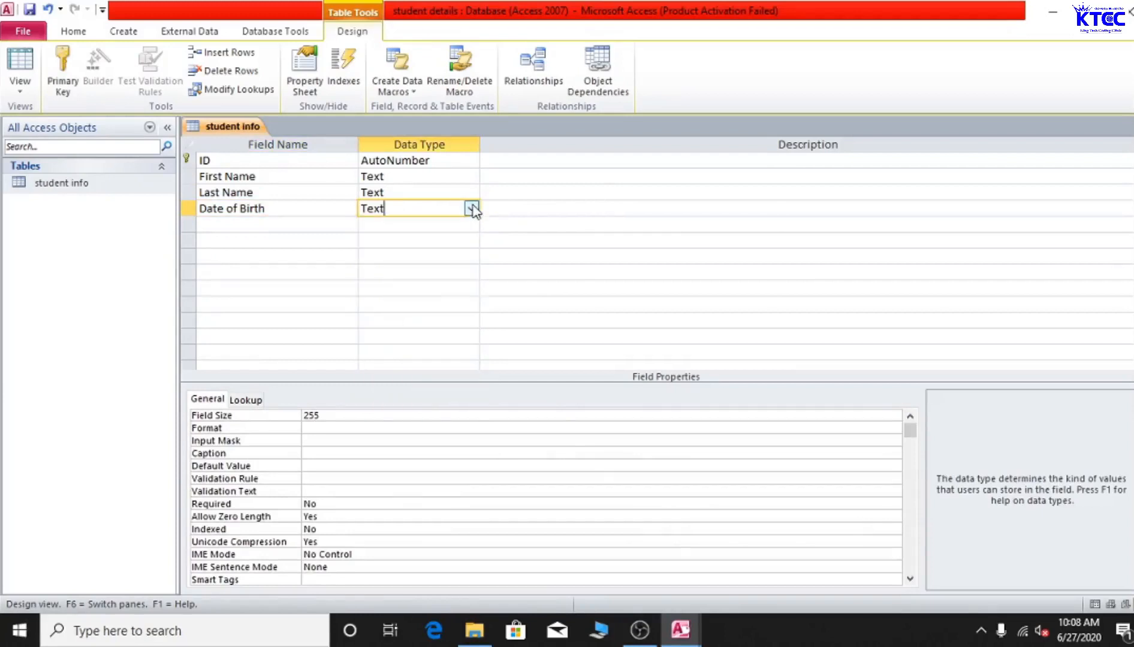
- Add a "Roll Number" field with the Number data type below Date of Birth
{"action": "left_click", "coordinate": [245, 224]}
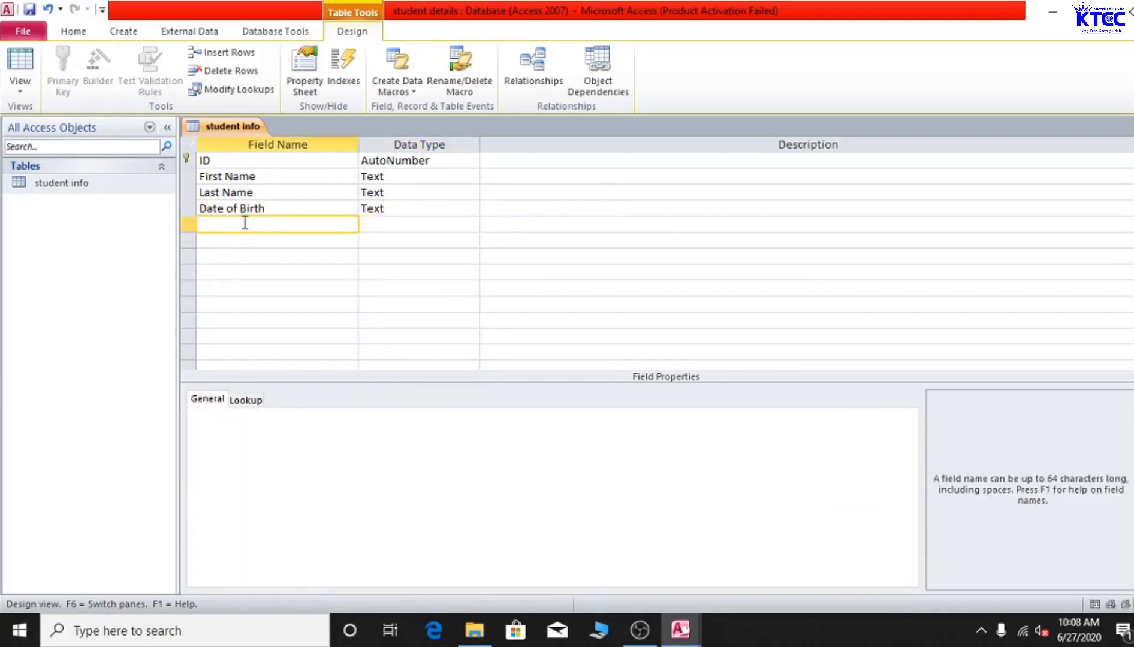
{"action": "type", "text": "Roll Number"}
{"action": "left_click", "coordinate": [447, 222]}
{"action": "left_click", "coordinate": [471, 225]}
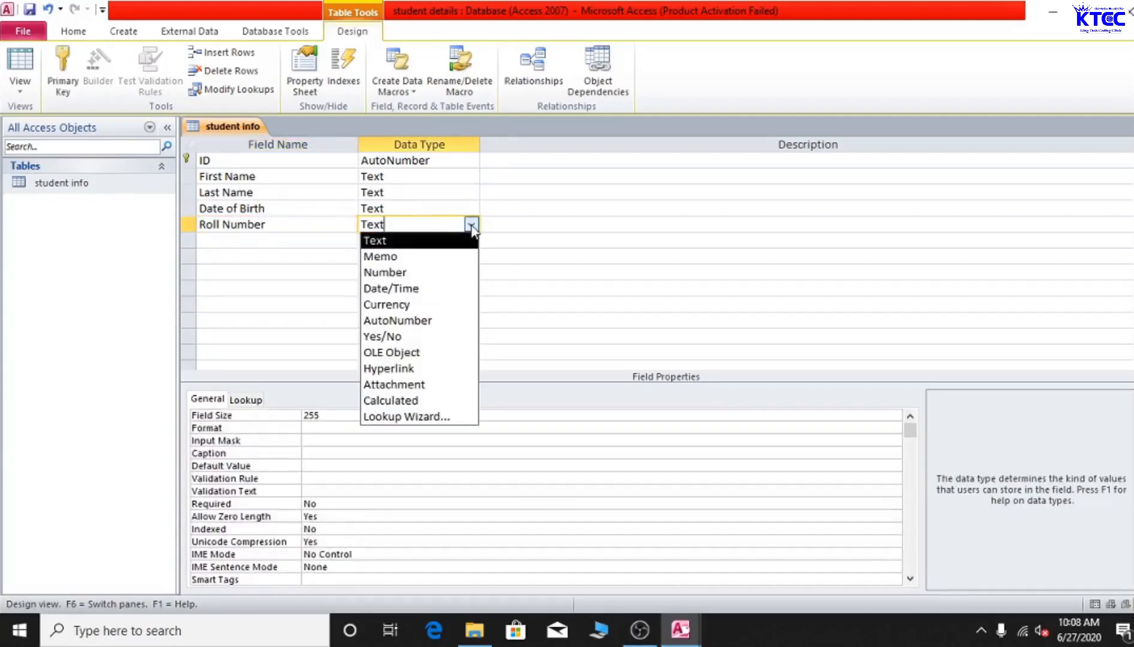
{"action": "left_click", "coordinate": [407, 277]}
- Add a "Class" field and start the Lookup Wizard for it, choosing to enter the lookup values manually
{"action": "left_click", "coordinate": [271, 242]}
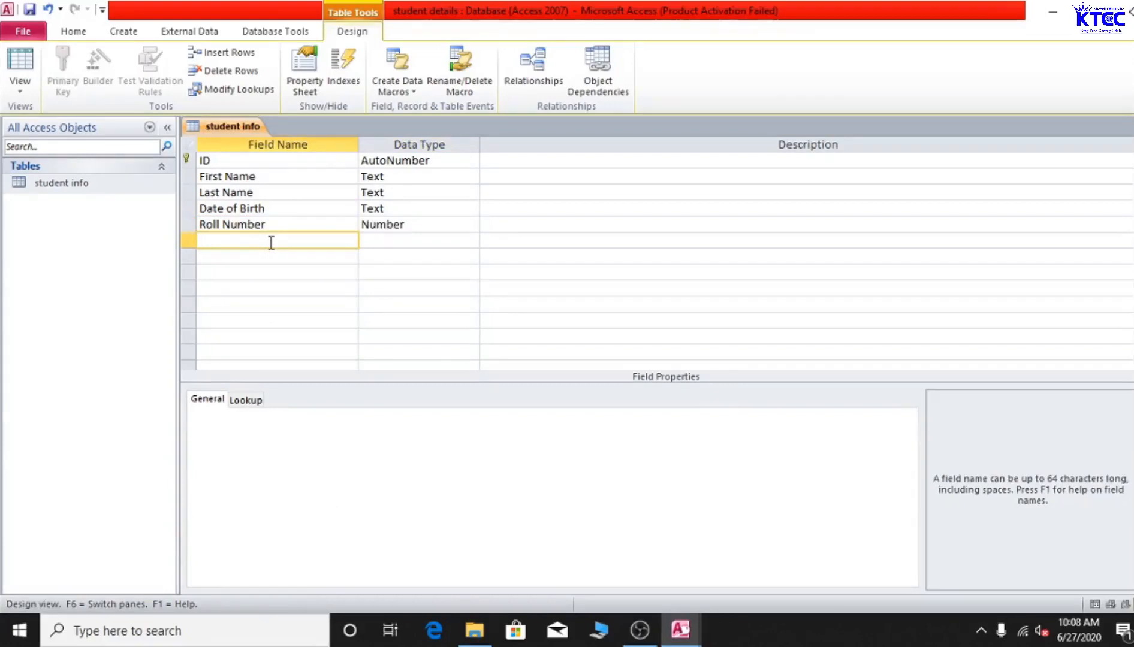
{"action": "type", "text": "Class"}
{"action": "left_click", "coordinate": [421, 241]}
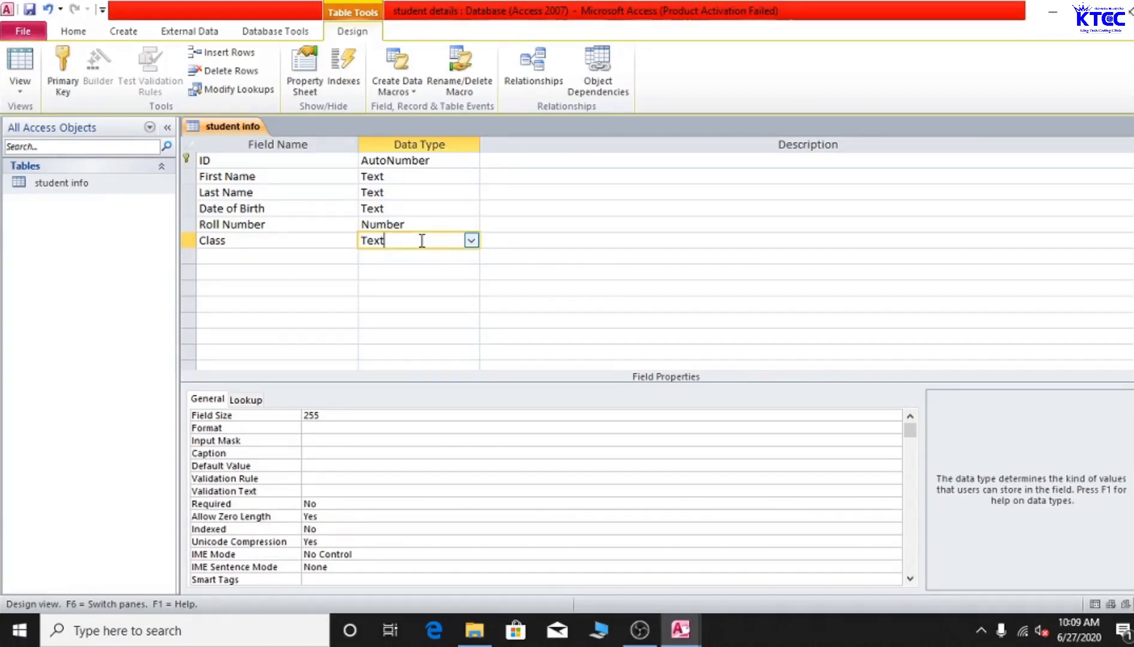
{"action": "left_click", "coordinate": [471, 240]}
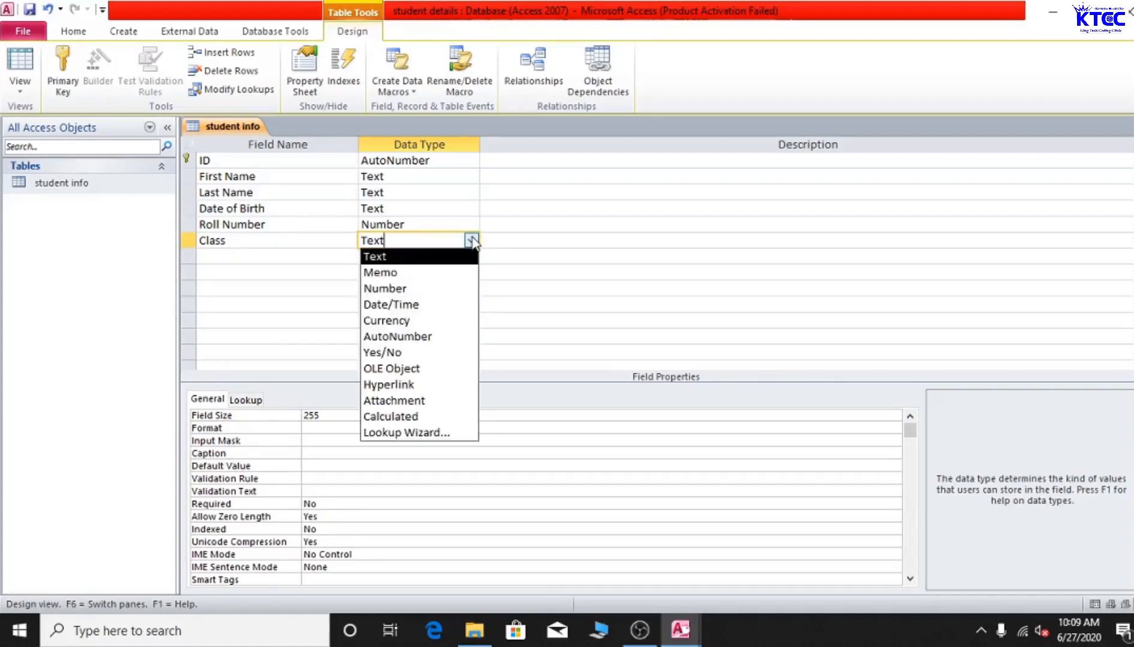
{"action": "left_click", "coordinate": [406, 432]}
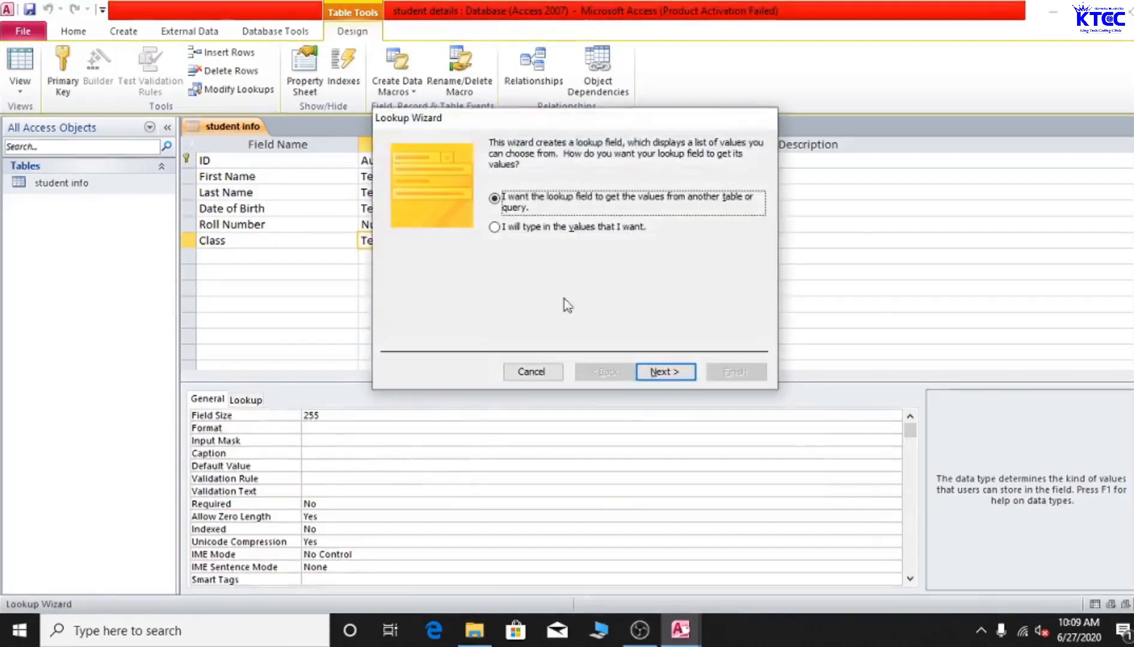
{"action": "left_click", "coordinate": [497, 230]}
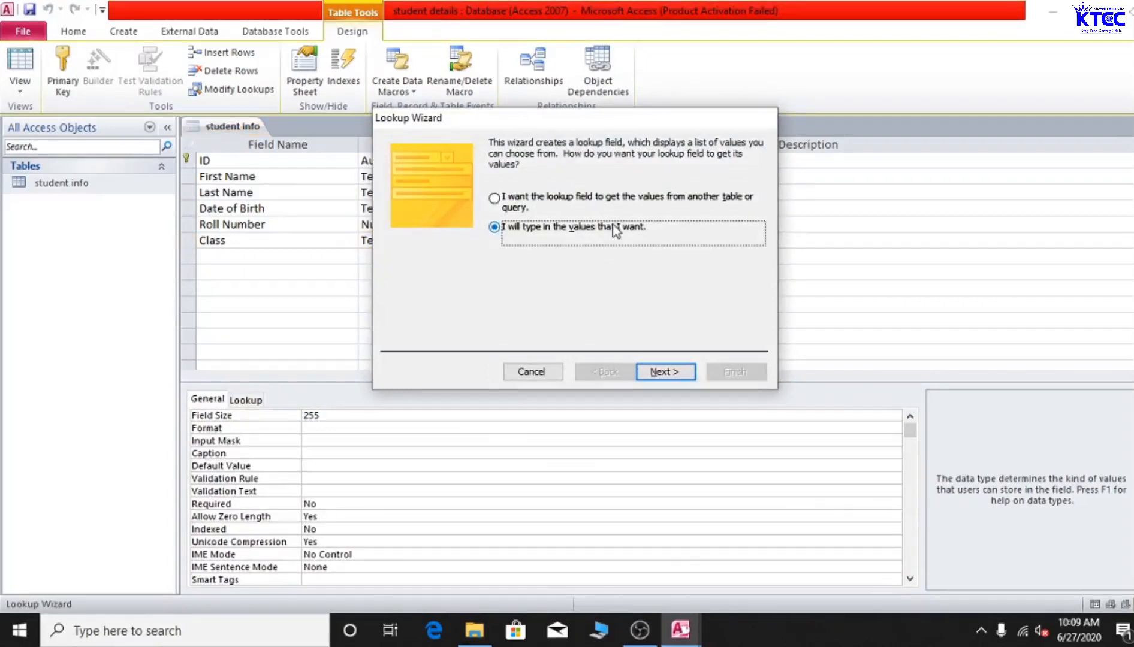
{"action": "left_click", "coordinate": [664, 374]}
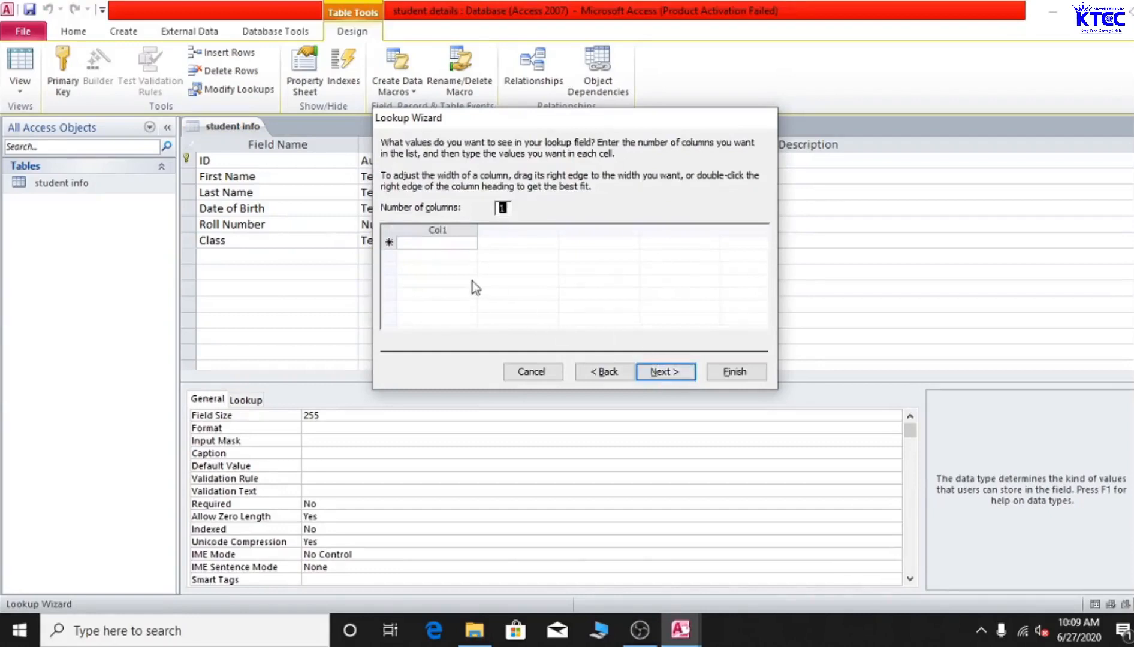
- Enter KG1, KG2, P1 and P2 as the first values in the Class lookup list's single column
{"action": "left_click", "coordinate": [427, 244]}
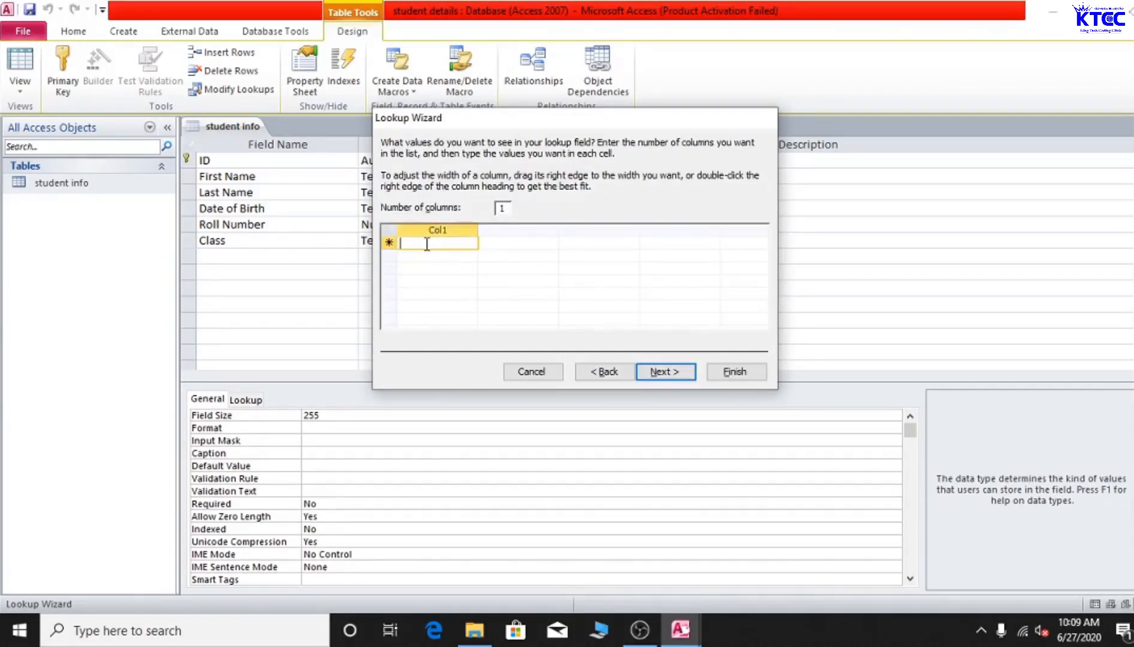
{"action": "key", "text": "Caps_Lock"}
{"action": "type", "text": "KG1"}
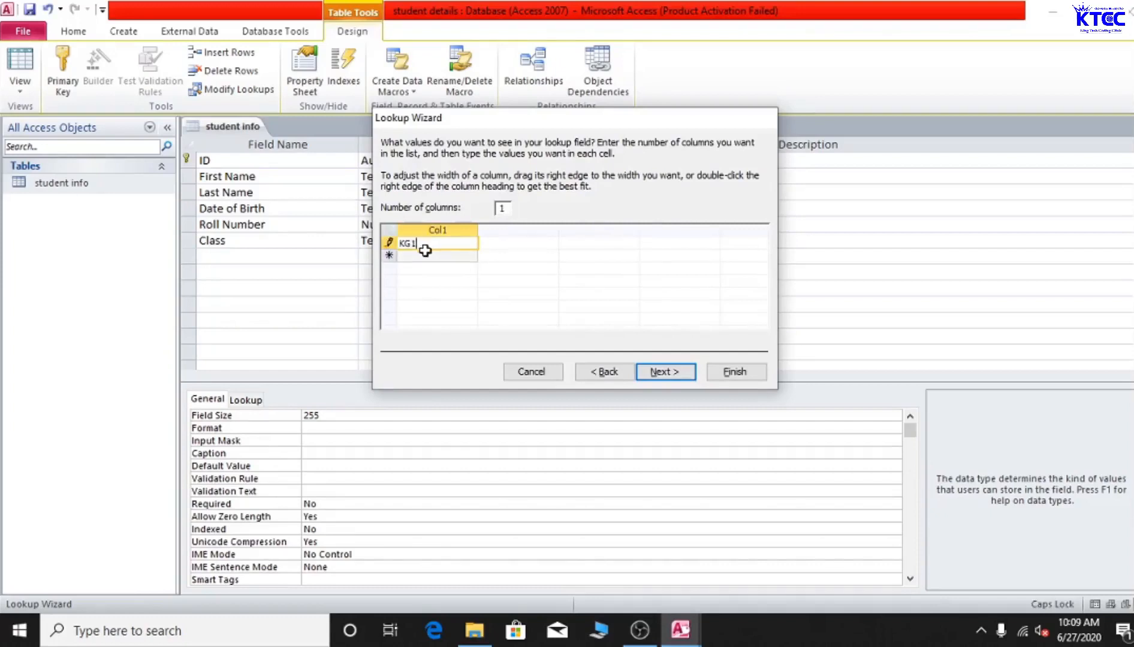
{"action": "left_click", "coordinate": [423, 257]}
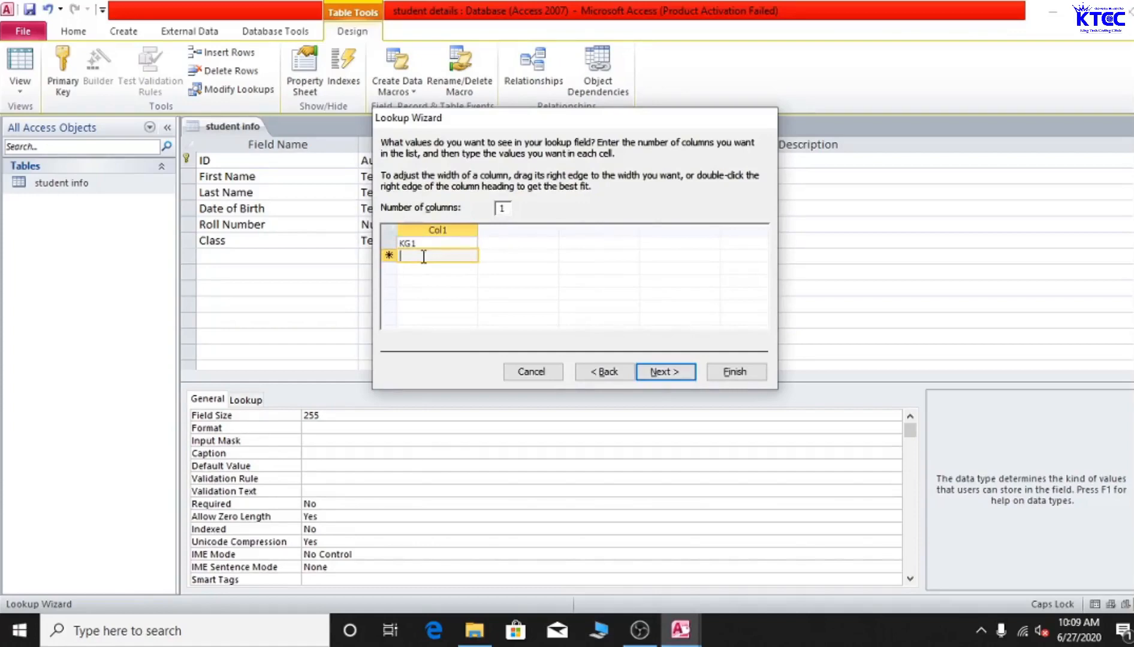
{"action": "type", "text": "KG2"}
{"action": "left_click", "coordinate": [423, 269]}
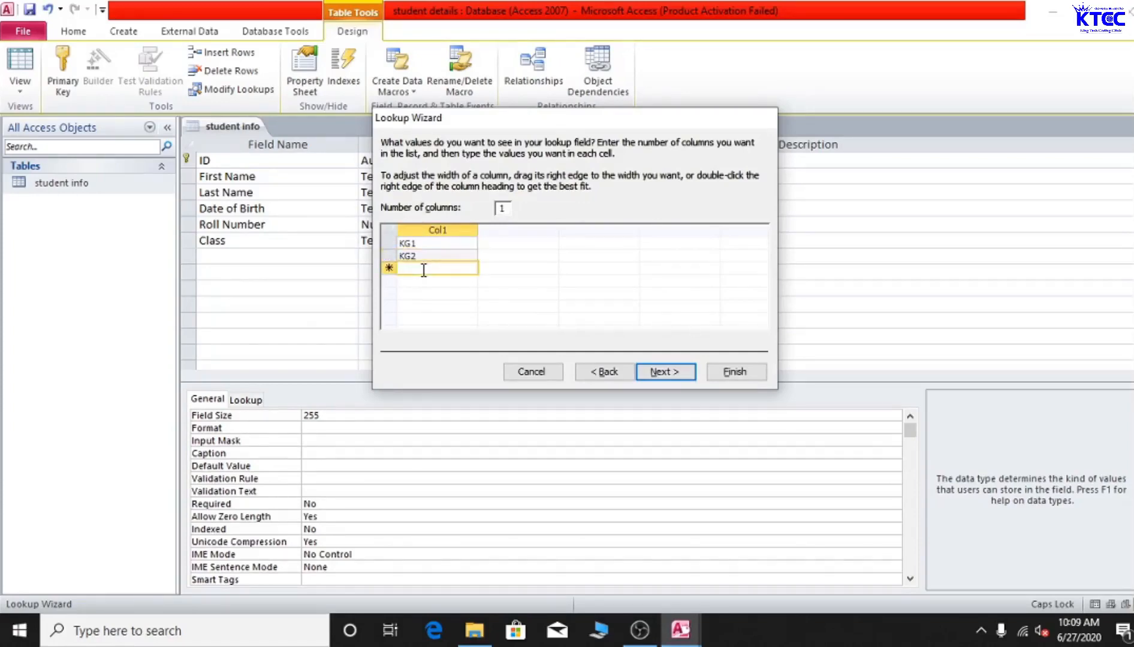
{"action": "type", "text": "P1"}
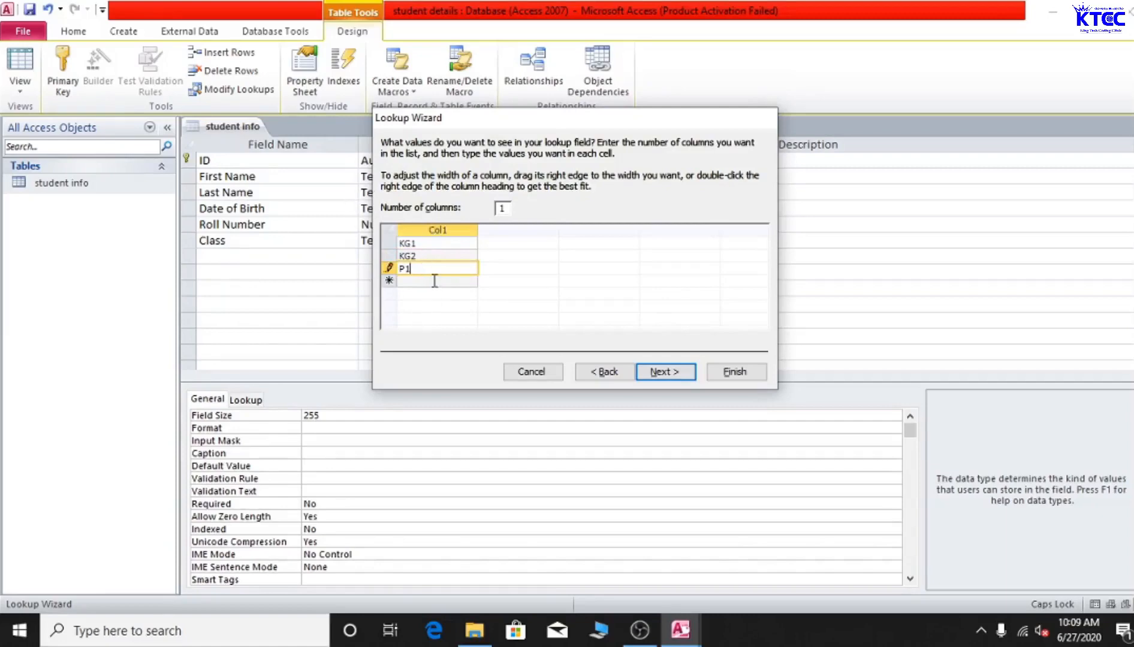
{"action": "left_click", "coordinate": [435, 281]}
{"action": "type", "text": "P2"}
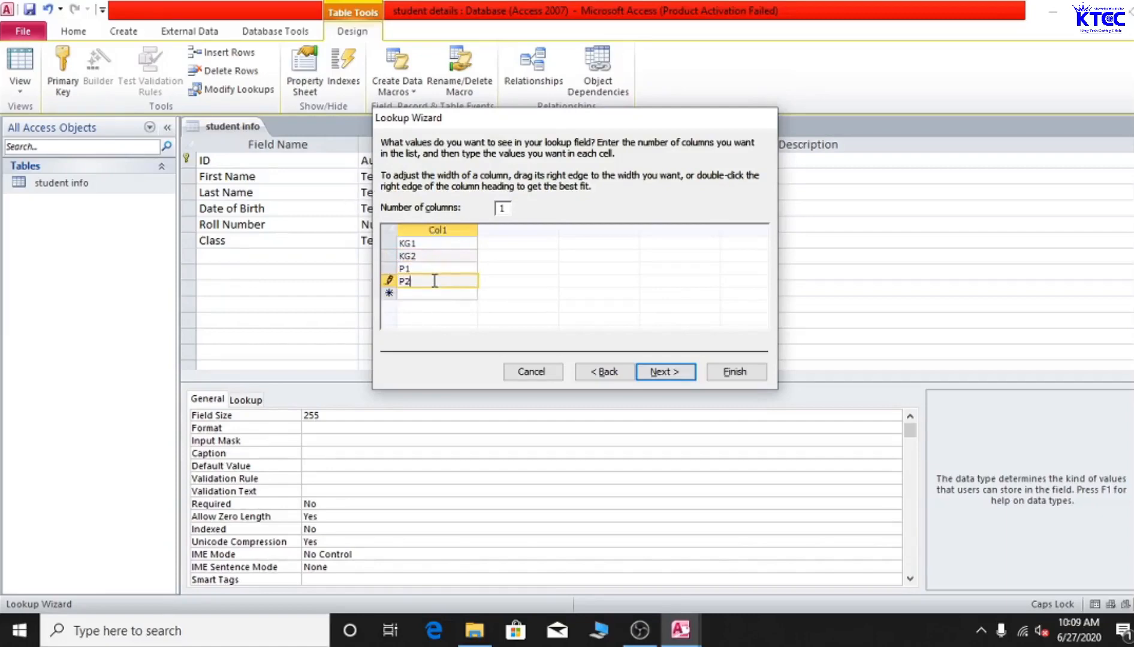
- Add P3, P4, P5 and P6 to the Class lookup values and finish the Lookup Wizard
{"action": "left_click", "coordinate": [434, 294]}
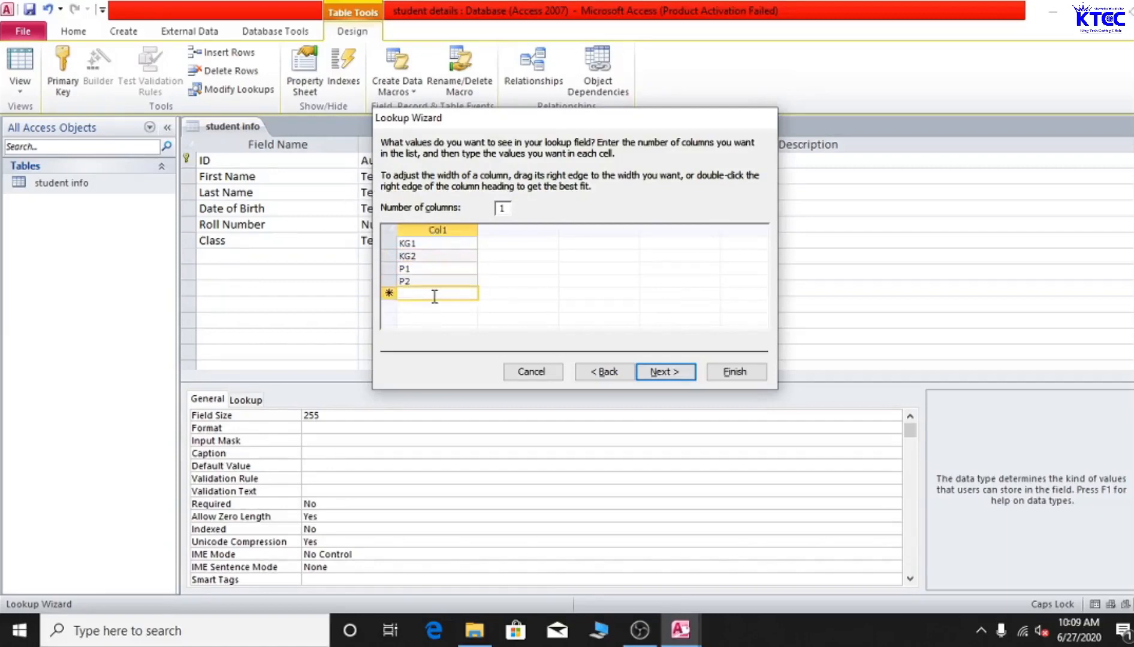
{"action": "type", "text": "P3"}
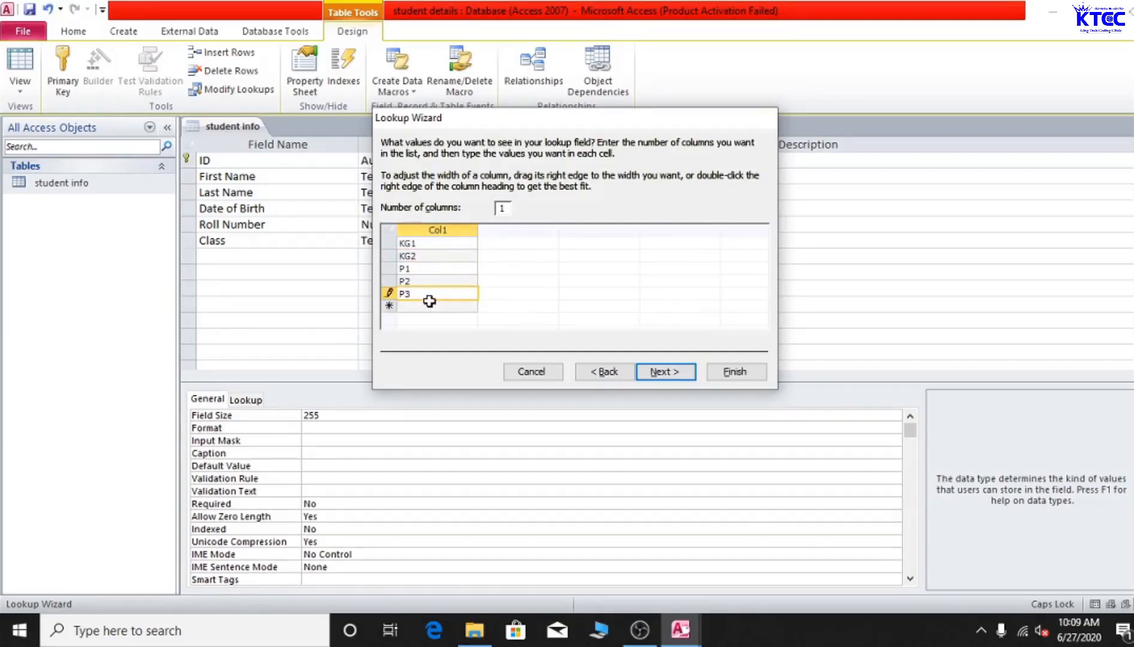
{"action": "left_click", "coordinate": [428, 306]}
{"action": "type", "text": "P4"}
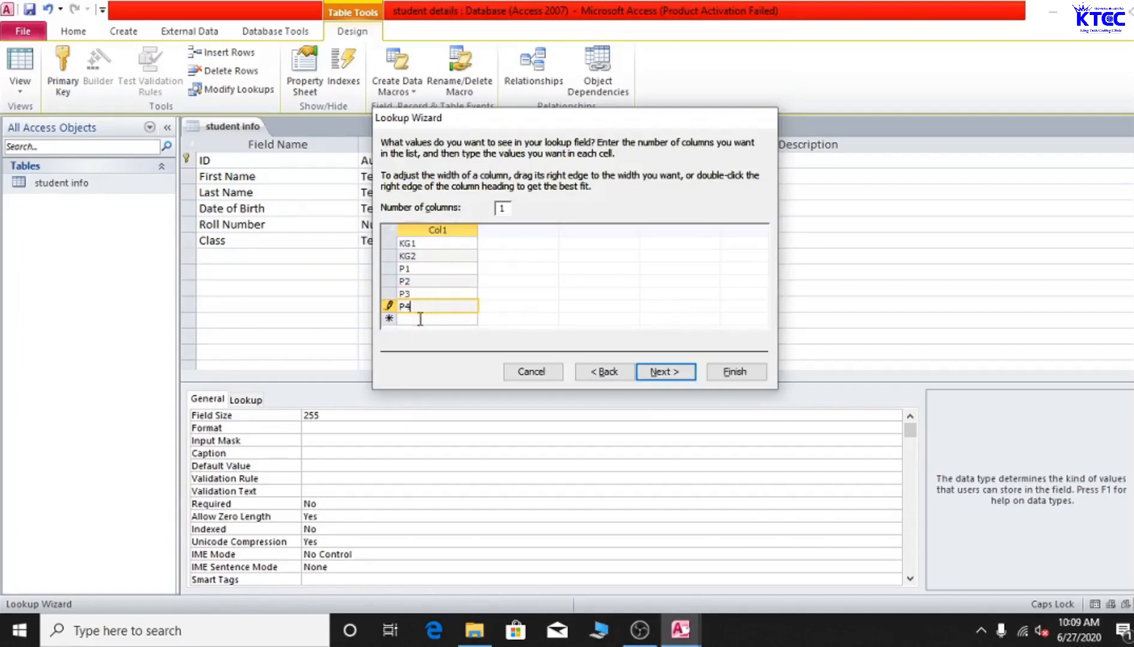
{"action": "left_click", "coordinate": [421, 318]}
{"action": "type", "text": "P"}
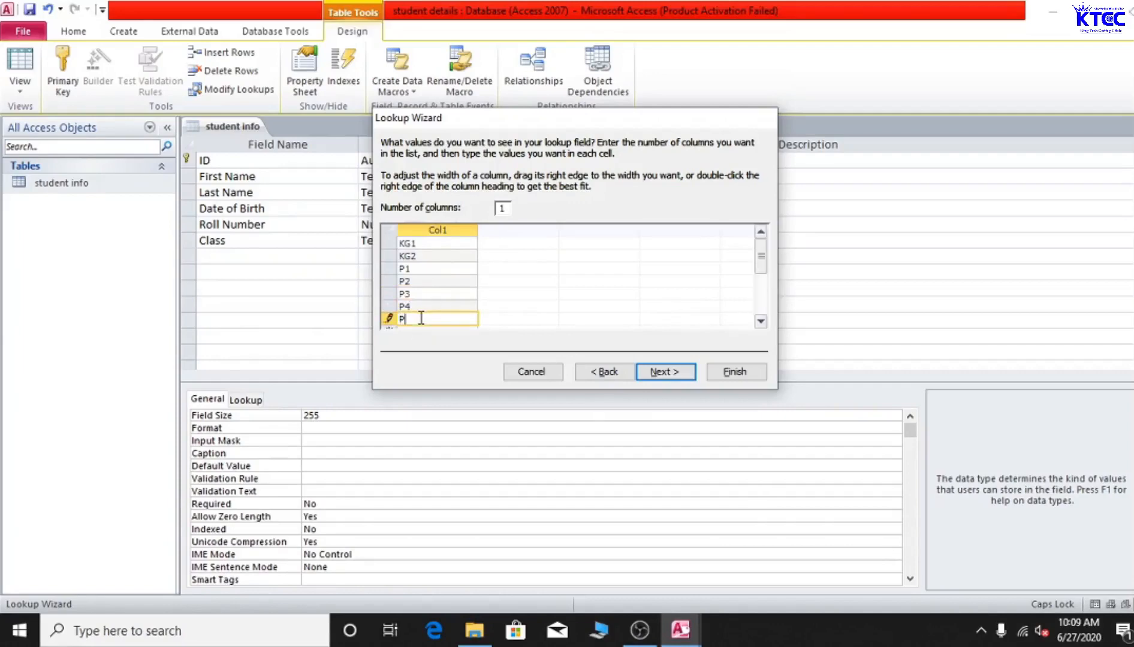
{"action": "type", "text": "5"}
{"action": "left_click", "coordinate": [760, 321]}
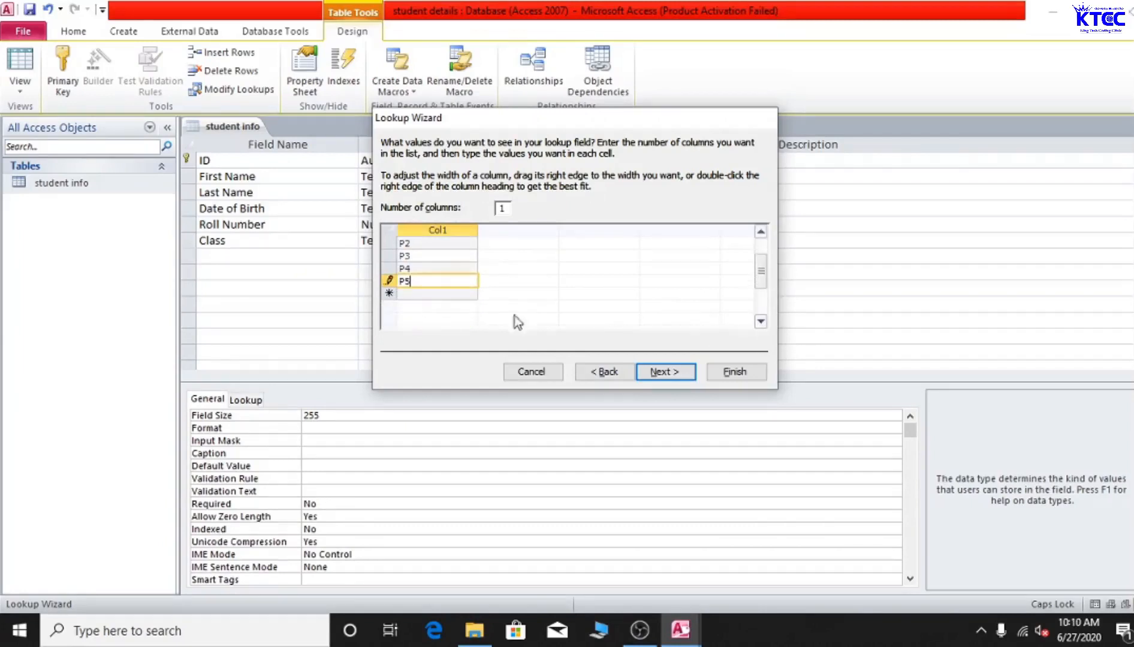
{"action": "left_click", "coordinate": [418, 294]}
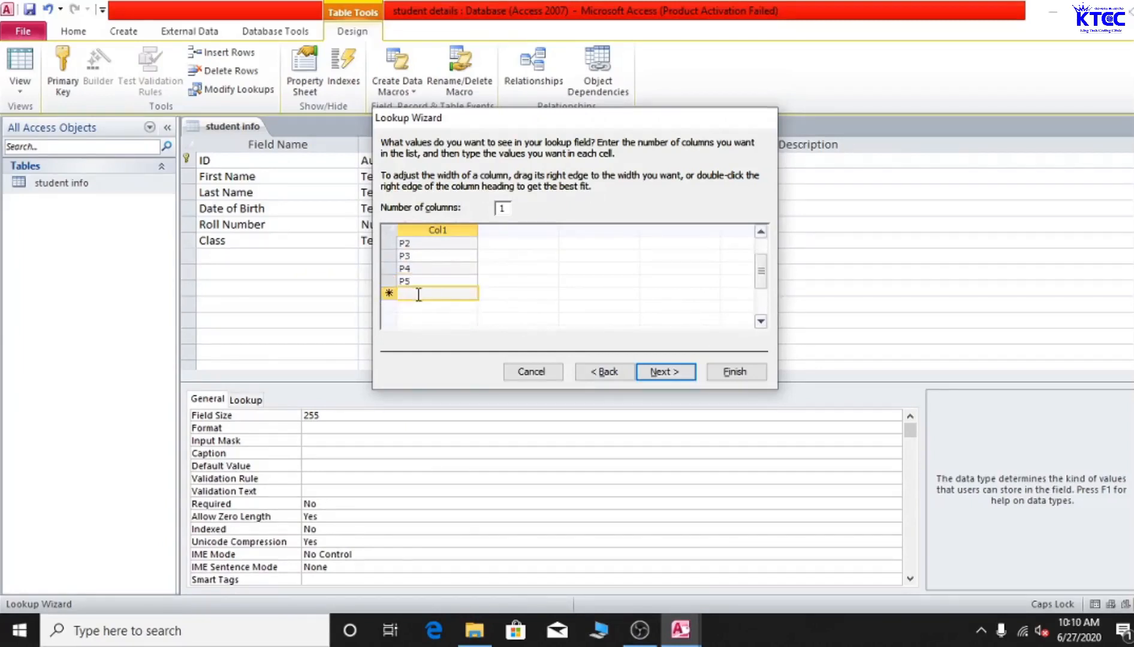
{"action": "type", "text": "P6"}
{"action": "left_click", "coordinate": [737, 373]}
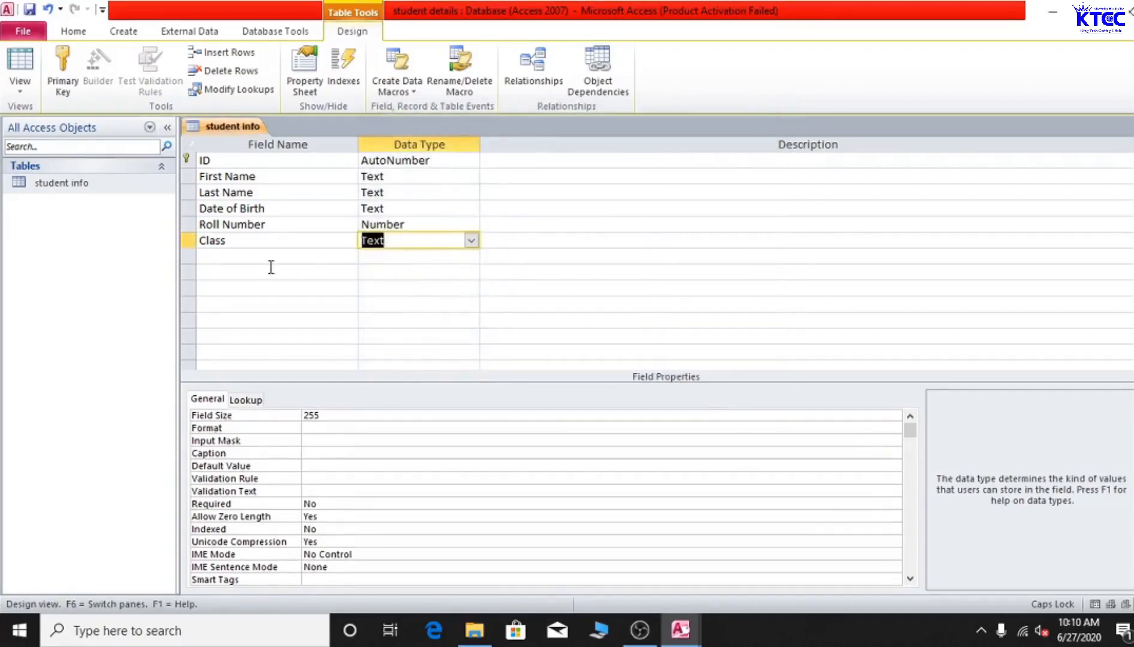
- Add a "Parent/Guardian" field with the Text data type below Class
{"action": "left_click", "coordinate": [236, 257]}
{"action": "type", "text": "p"}
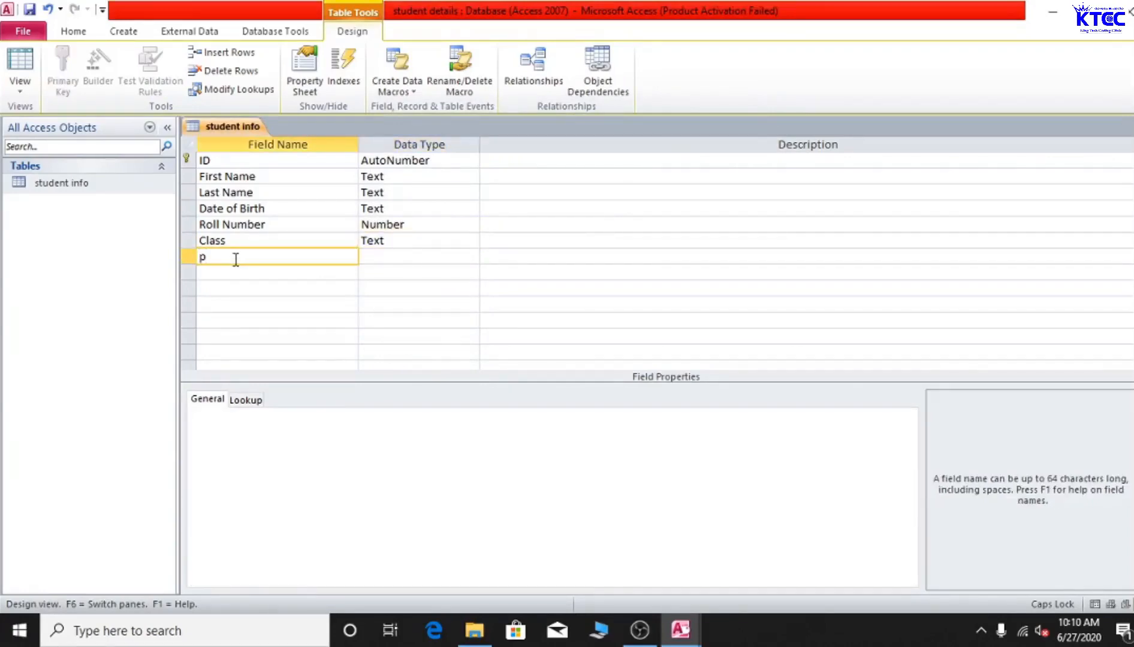
{"action": "key", "text": "Caps_Lock"}
{"action": "type", "text": "Parent/Guardian"}
{"action": "left_click", "coordinate": [401, 256]}
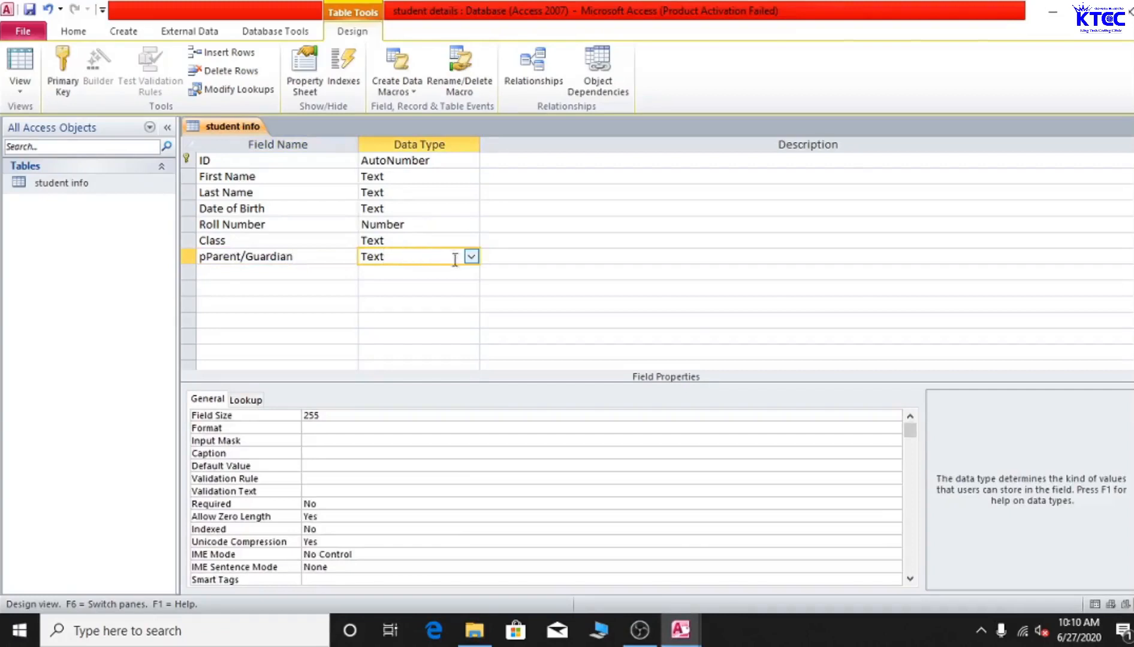
{"action": "left_click", "coordinate": [271, 273]}
{"action": "left_click", "coordinate": [203, 256]}
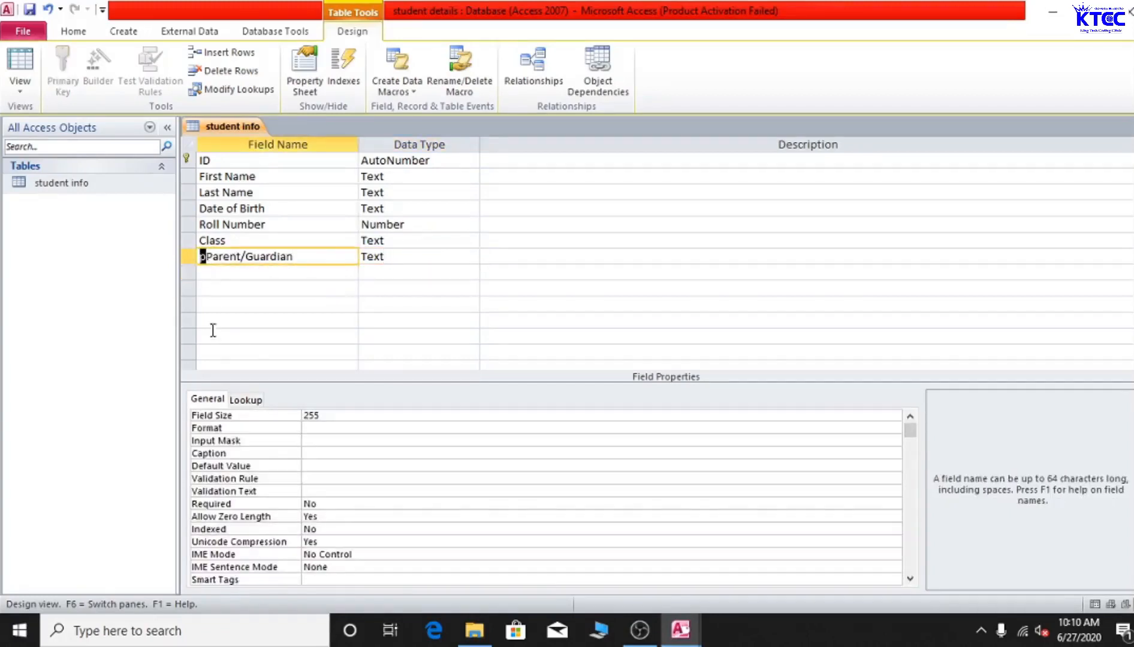
{"action": "left_click", "coordinate": [208, 257]}
{"action": "key", "text": "BackSpace"}
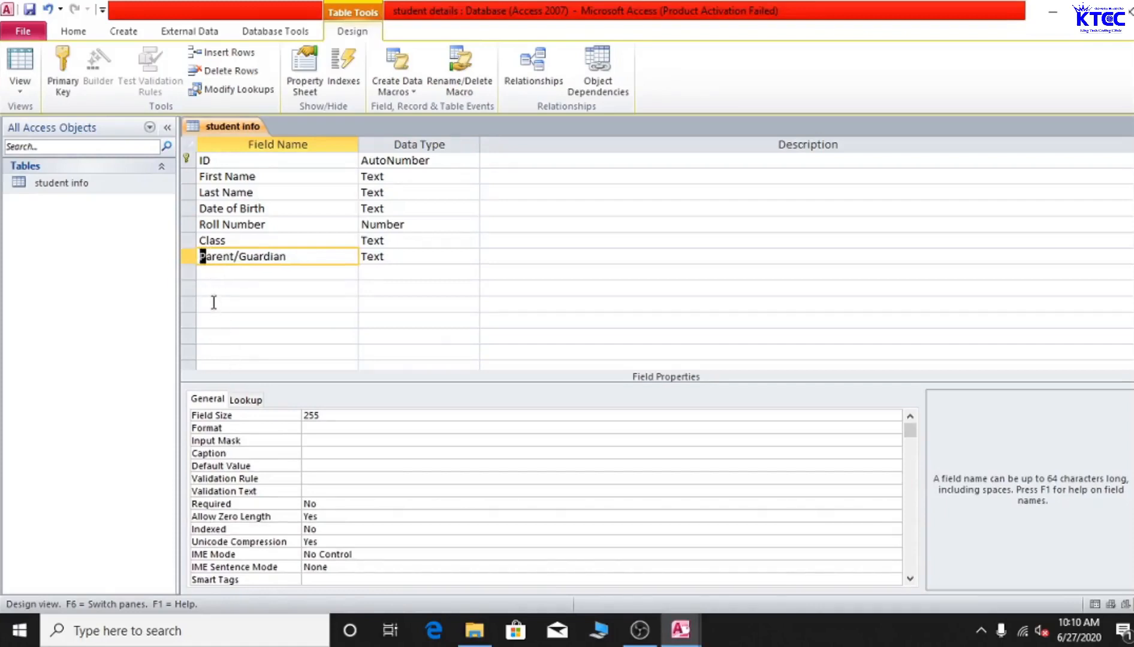
- Add the fields "Contact" and "Address" below Parent/Guardian, both with the Text data type
{"action": "left_click", "coordinate": [223, 273]}
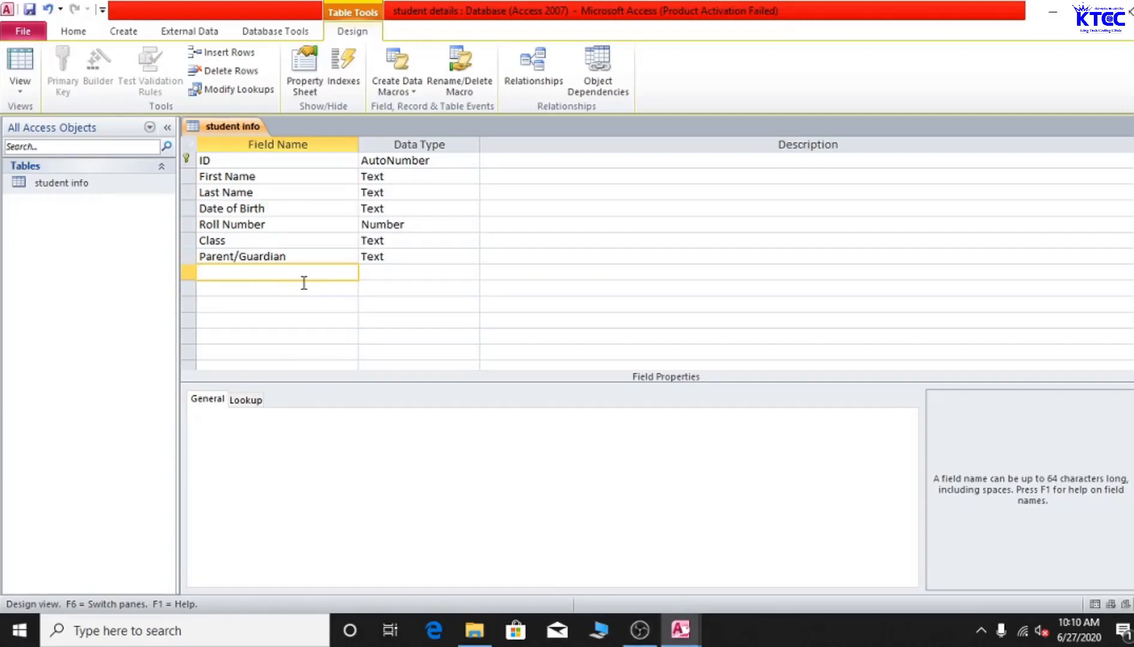
{"action": "type", "text": "Contact"}
{"action": "left_click", "coordinate": [234, 287]}
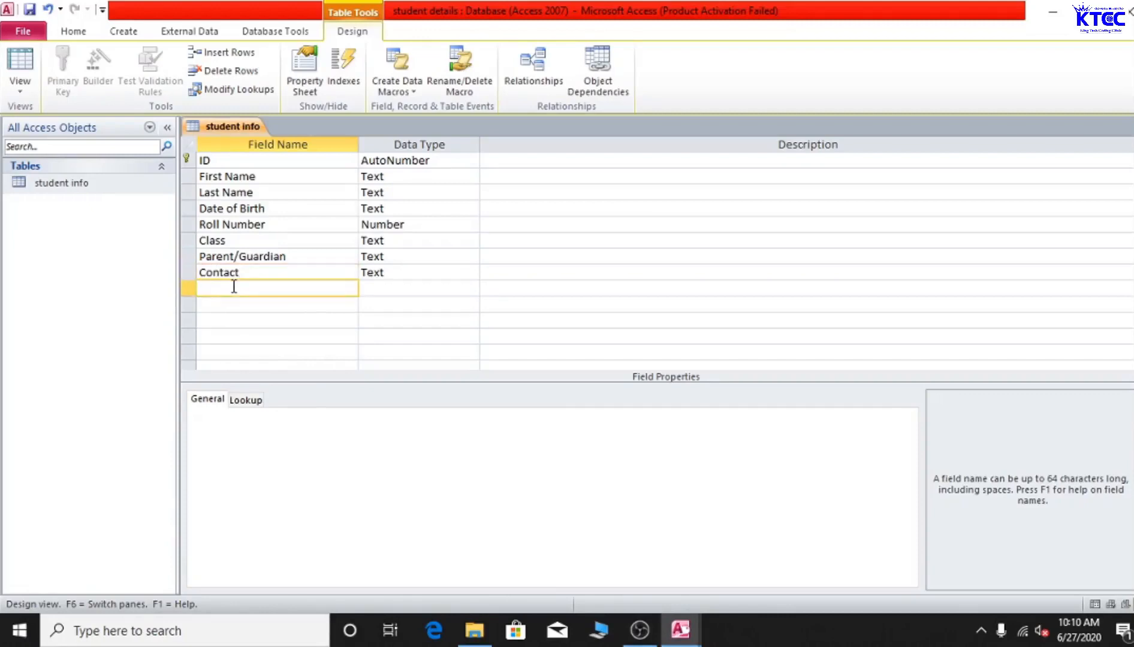
{"action": "type", "text": "Address"}
{"action": "left_click", "coordinate": [410, 291]}
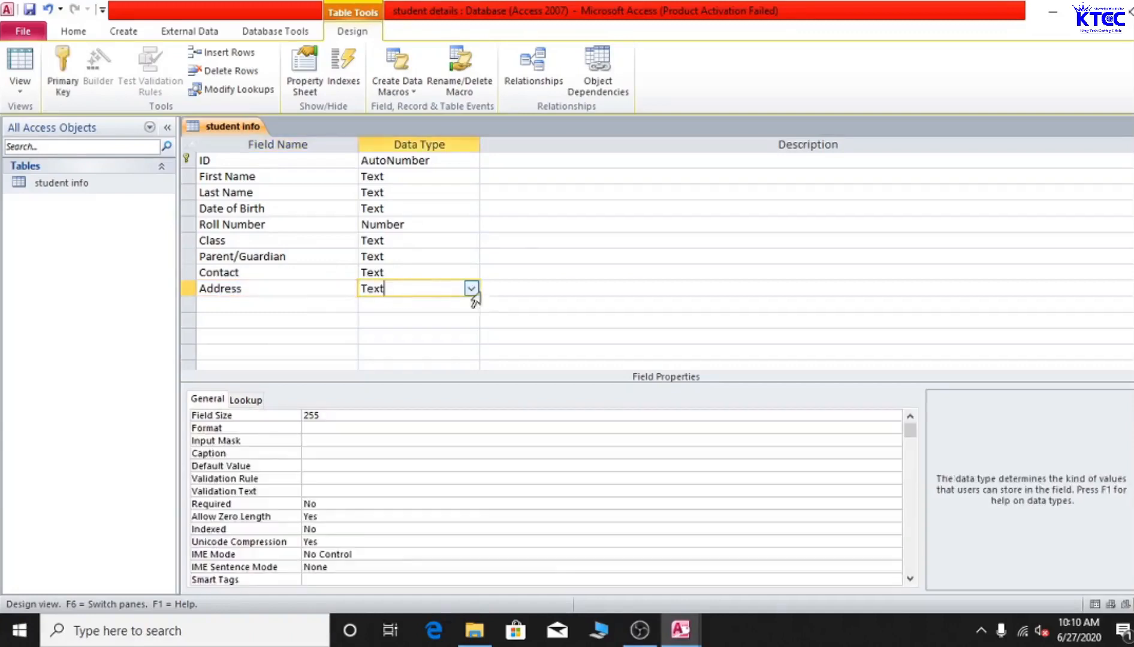
- Add an "Upload image" field with the Attachment data type below Address
{"action": "left_click", "coordinate": [254, 305]}
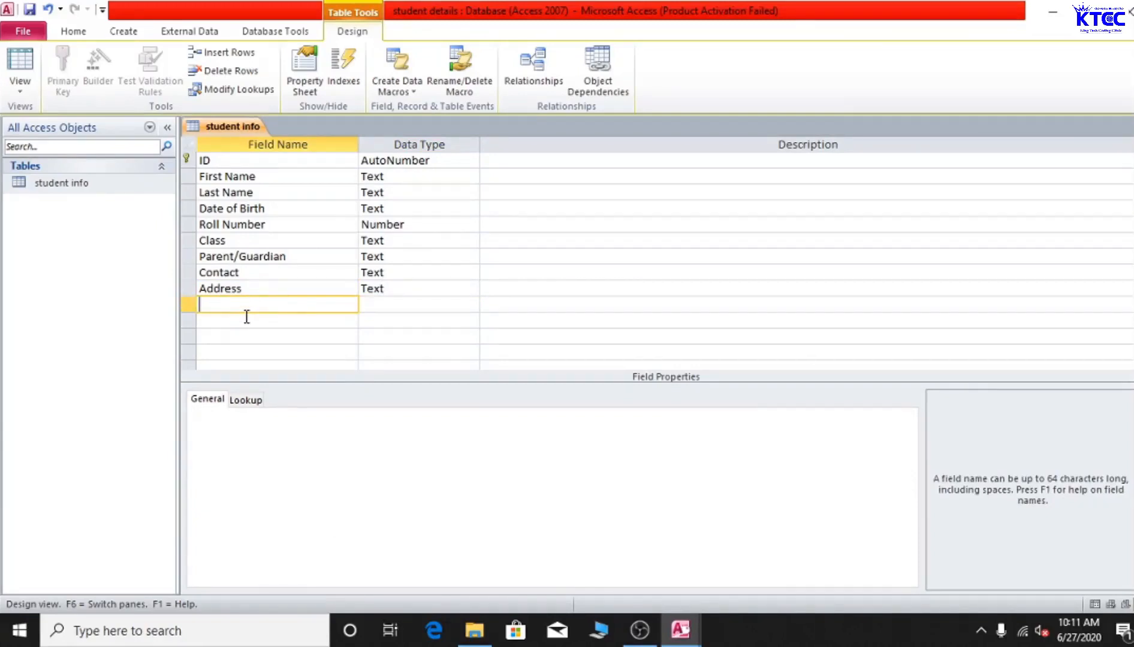
{"action": "type", "text": "Upload image"}
{"action": "left_click", "coordinate": [383, 304]}
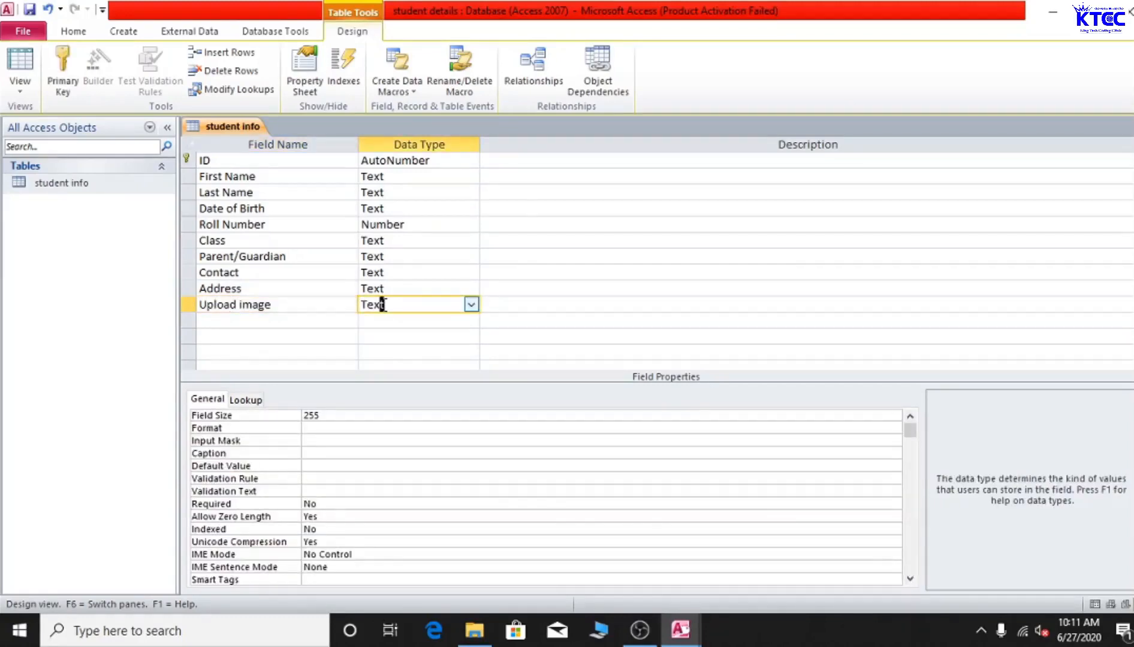
{"action": "left_click", "coordinate": [471, 305]}
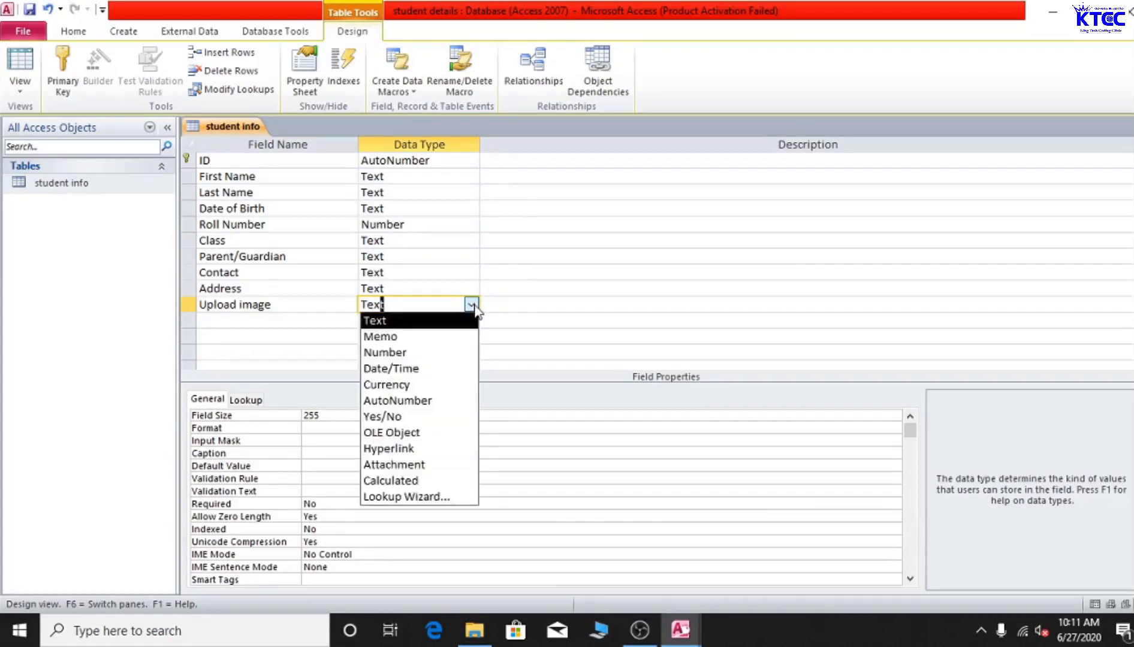
{"action": "left_click", "coordinate": [408, 465]}
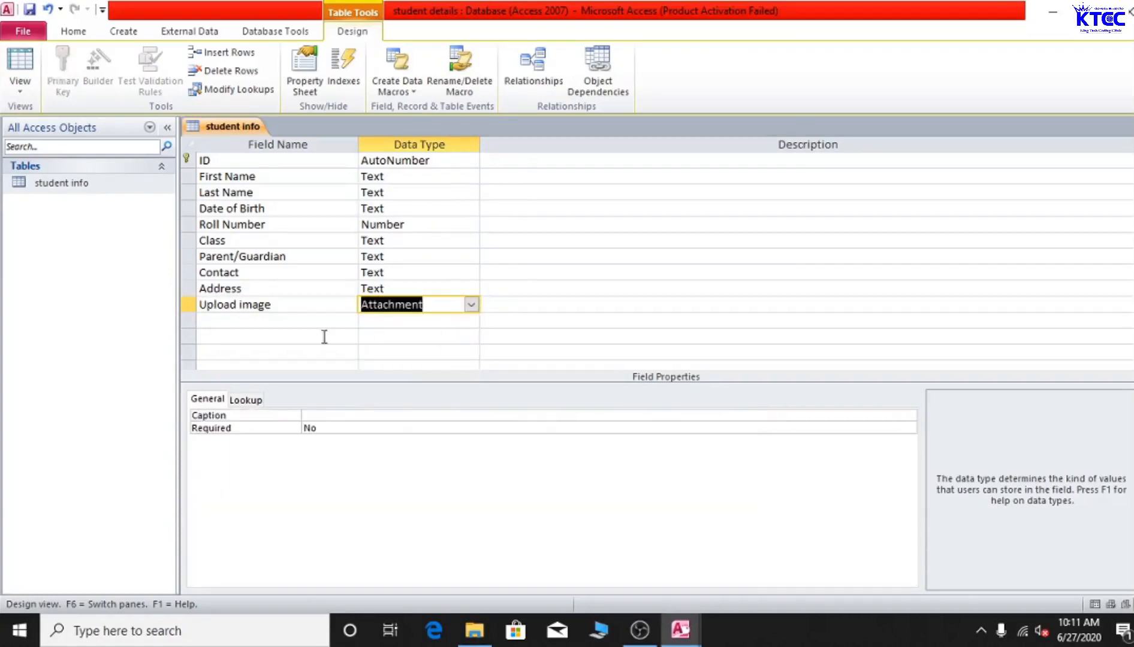
- Add an "Upload signature" field with the Attachment data type below Upload image
{"action": "left_click", "coordinate": [263, 320]}
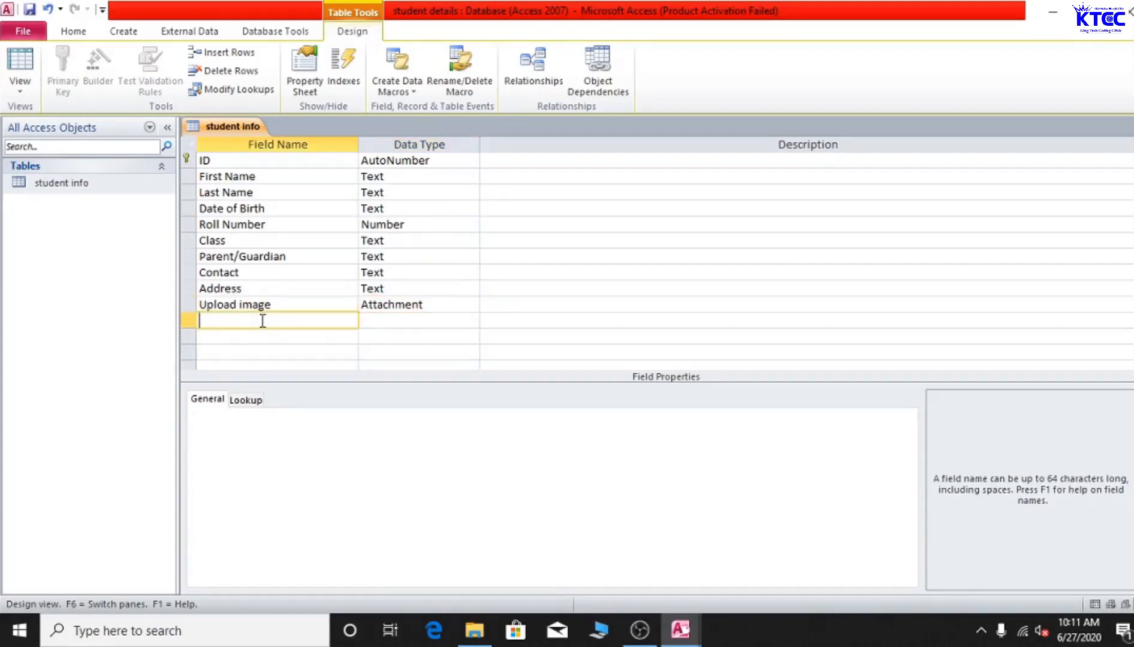
{"action": "type", "text": "Upload signature"}
{"action": "left_click", "coordinate": [433, 322]}
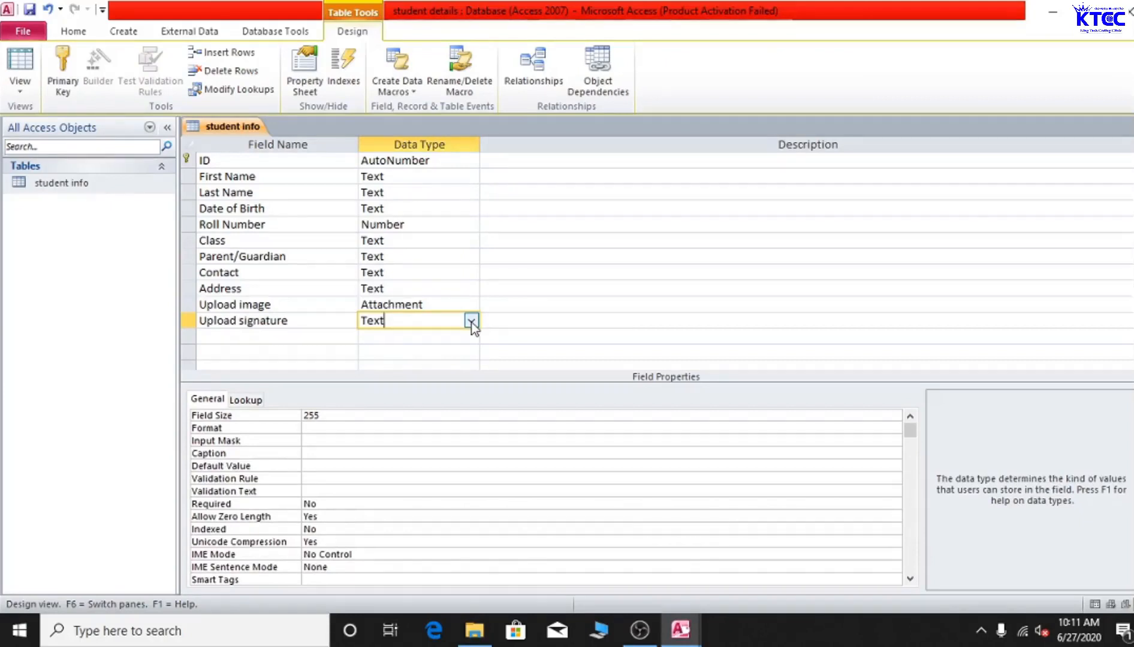
{"action": "left_click", "coordinate": [471, 322]}
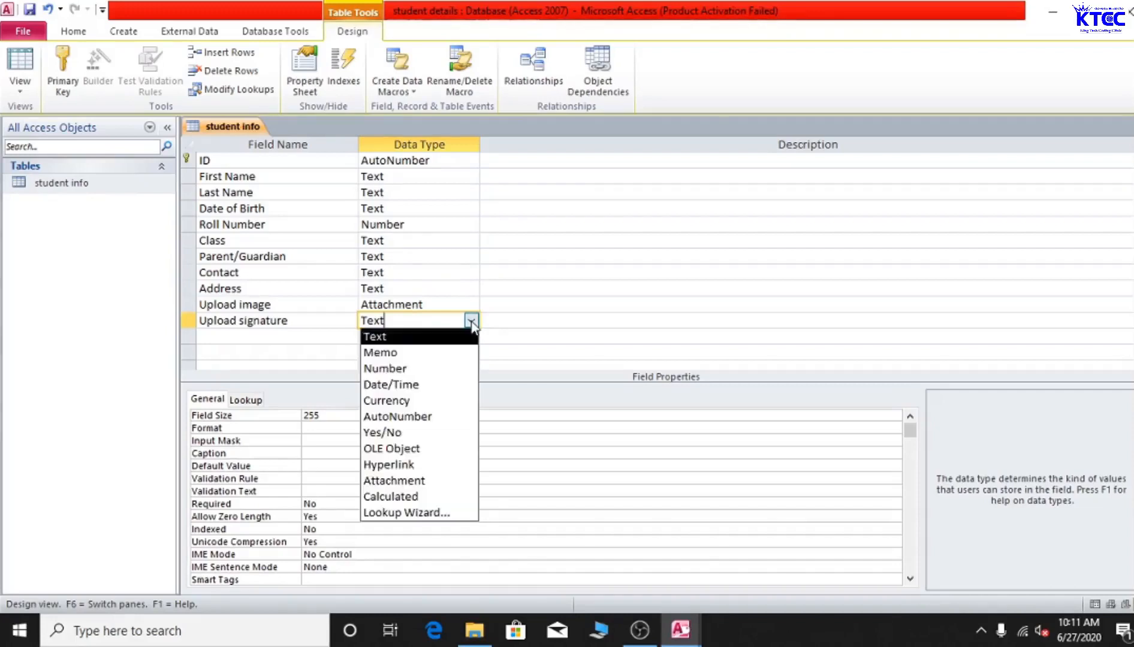
{"action": "left_click", "coordinate": [395, 481]}
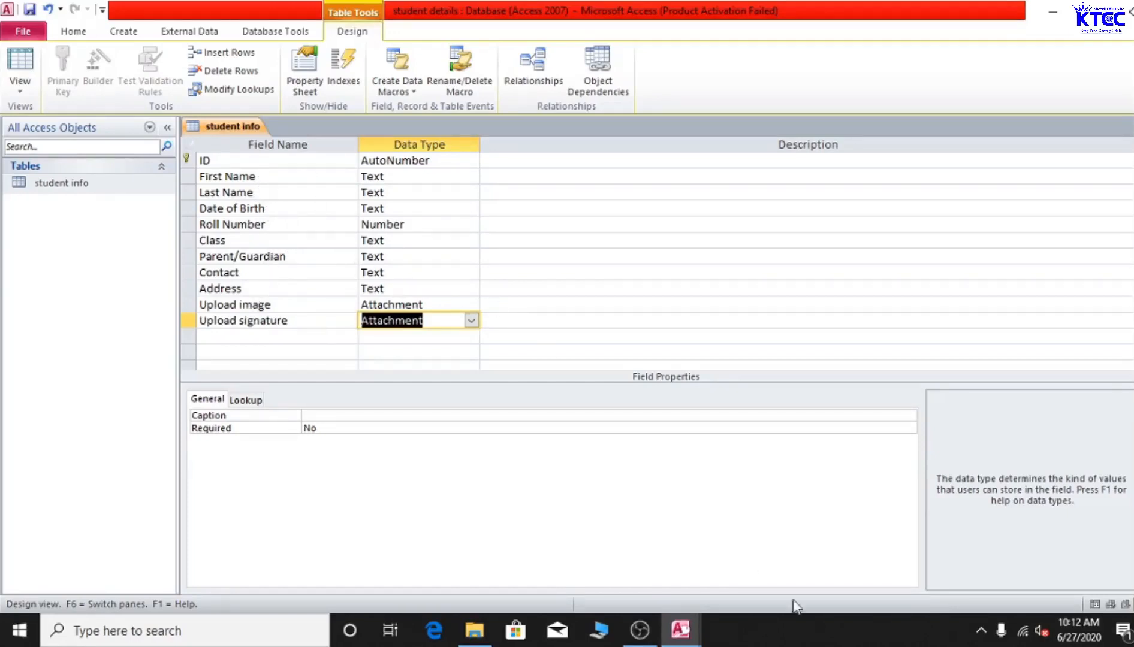
- Look at the form in the first of the other open Access windows for reference
{"action": "mouse_move", "coordinate": [688, 642]}
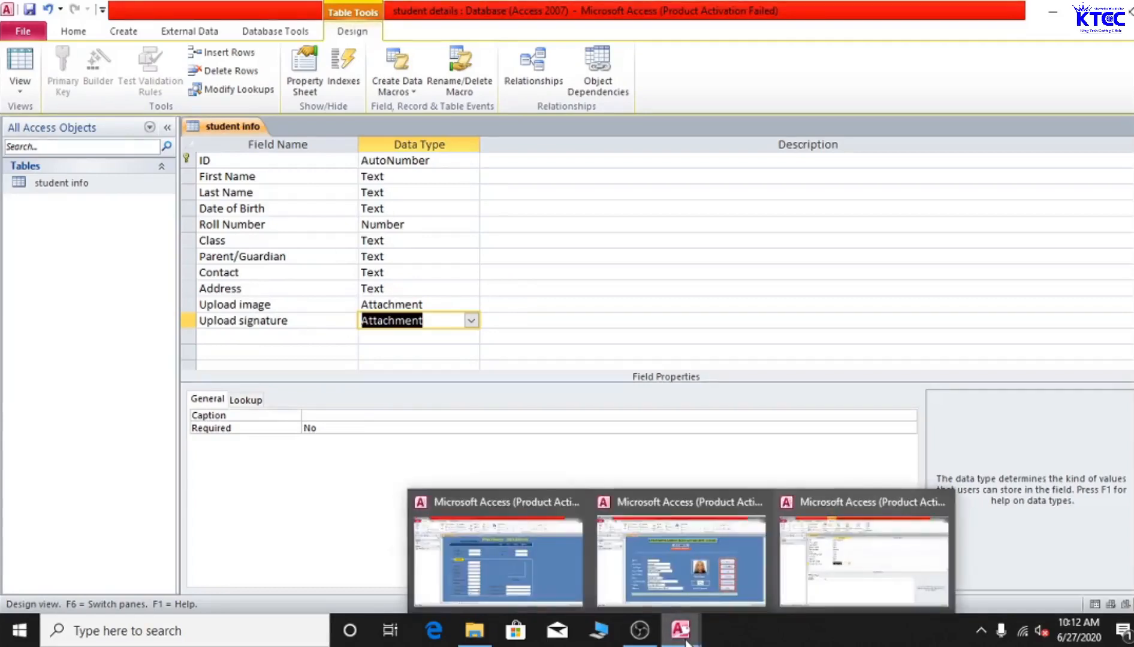
{"action": "left_click", "coordinate": [555, 570]}
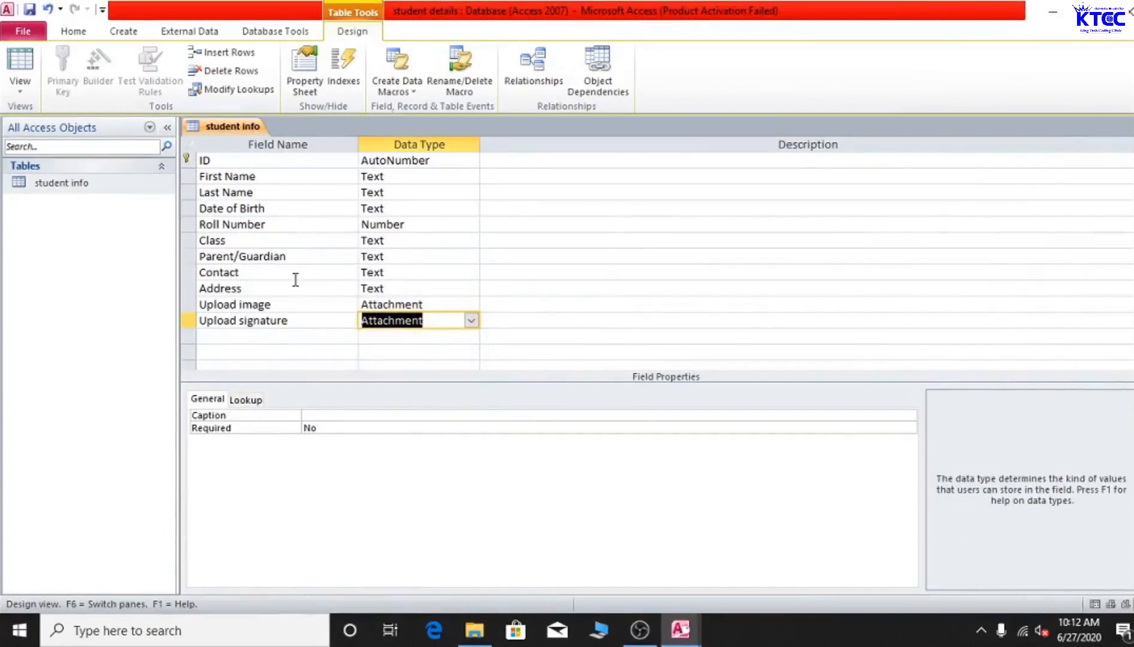
- Close the student info table, saving its design changes, and reopen it in Datasheet view
{"action": "left_click", "coordinate": [1133, 127]}
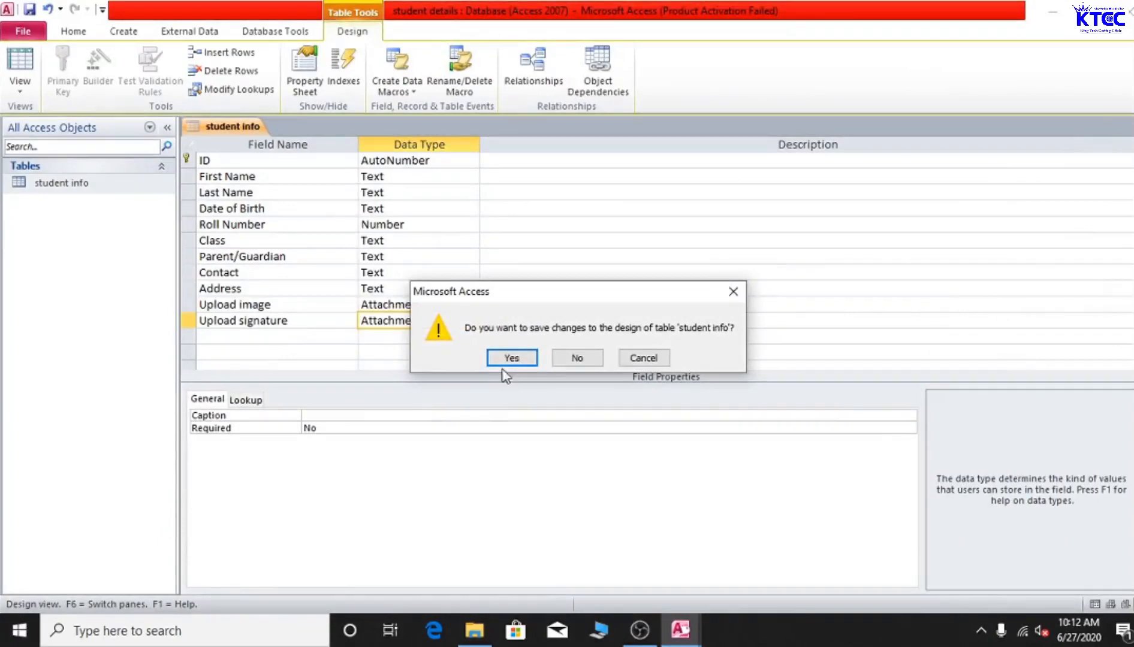
{"action": "left_click", "coordinate": [511, 358]}
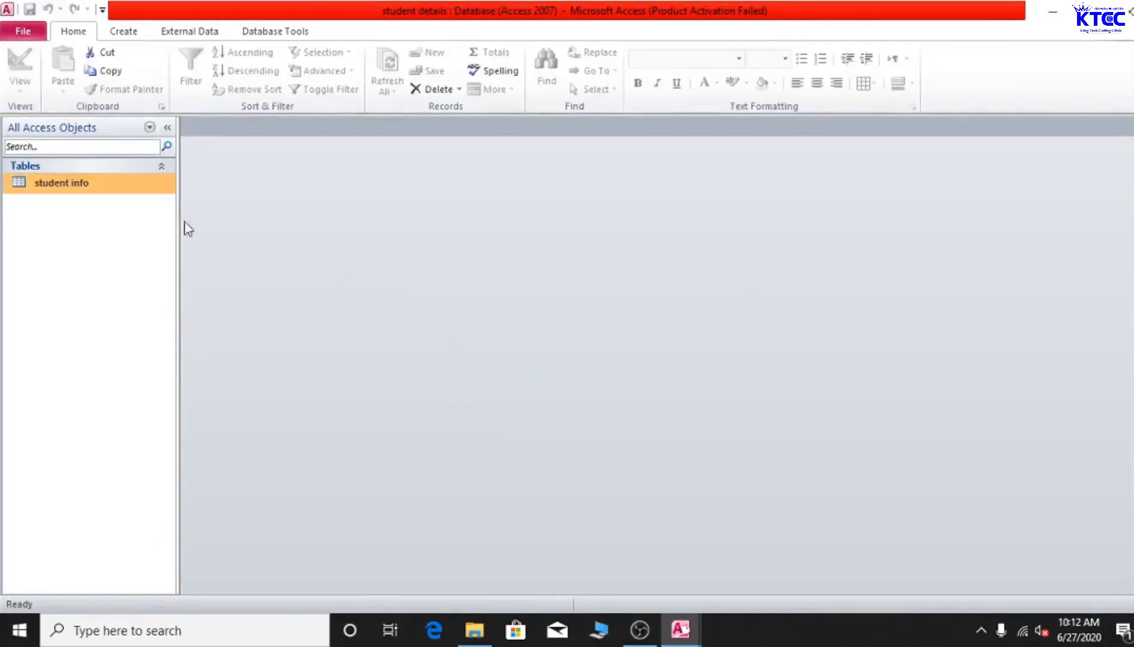
{"action": "double_click", "coordinate": [80, 189]}
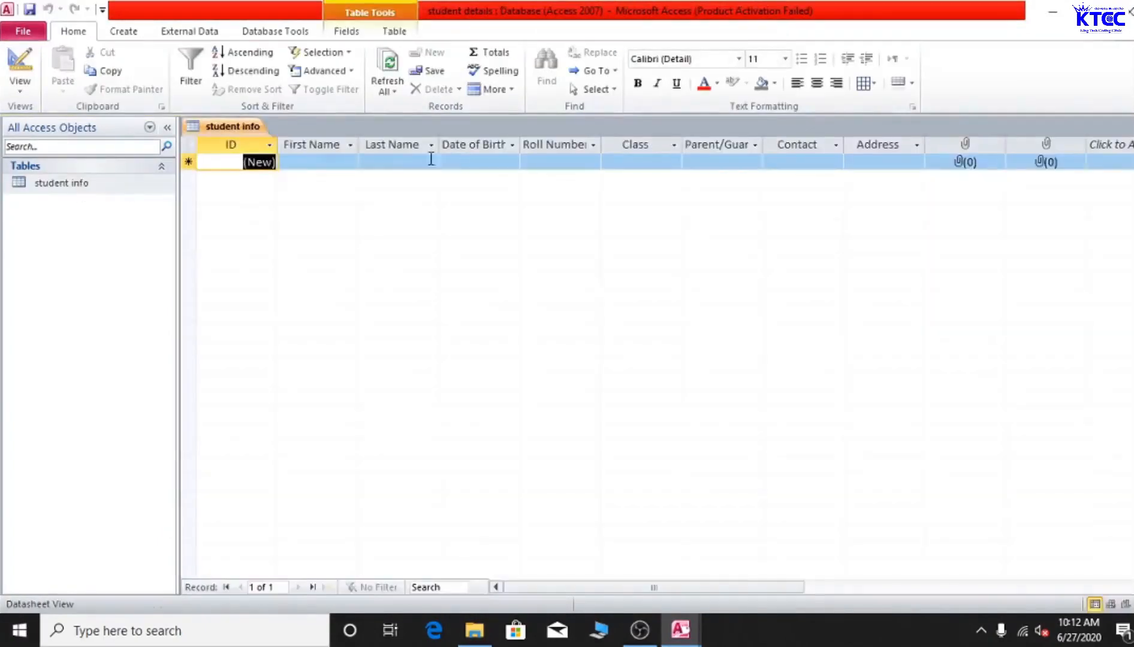